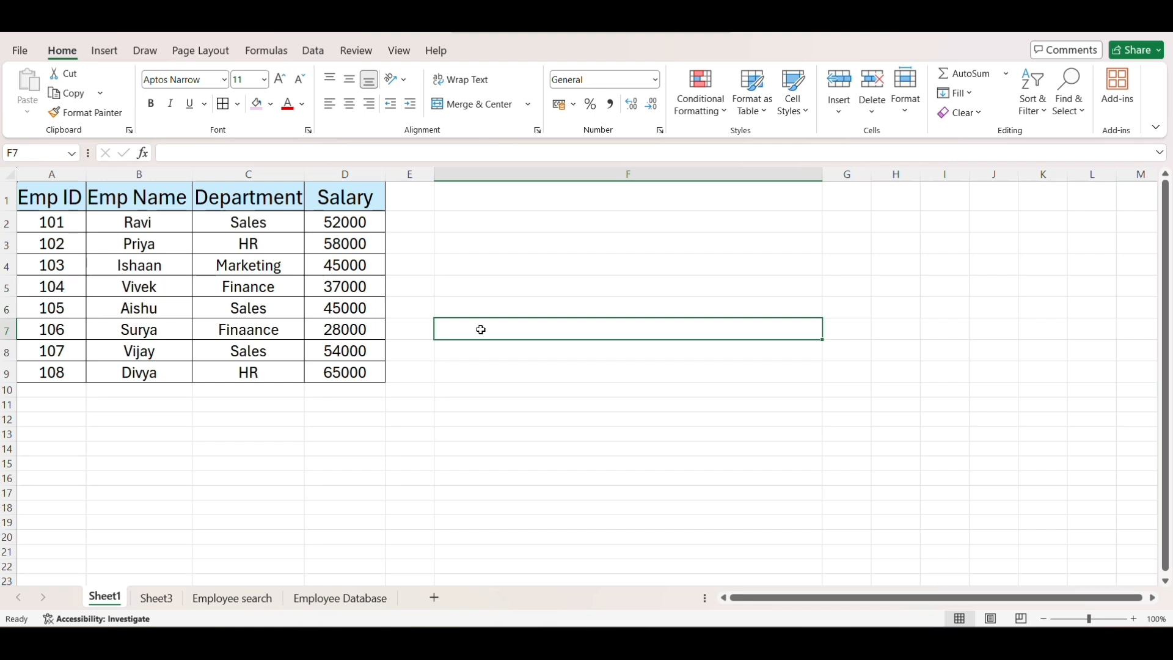
- Enter =VLOOKUP(103,A2:D9,2,FALSE) in F7 to find the employee name for ID 103 with an exact match
type("=vlo")
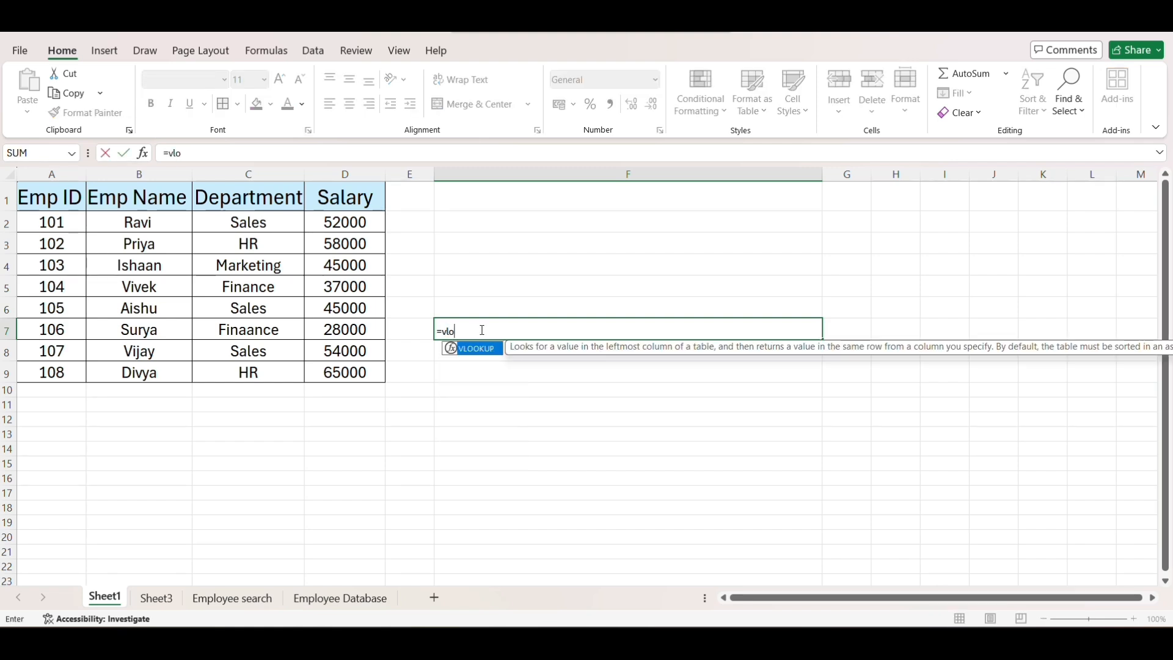
key("Tab")
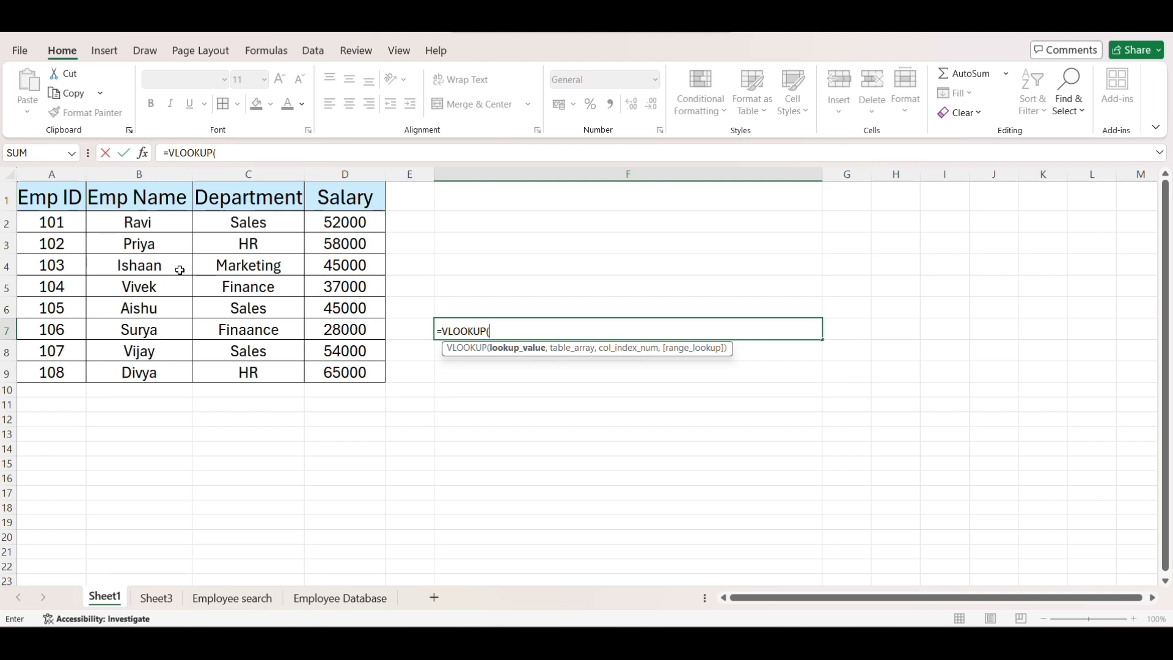
type("103,")
left_click_drag(61, 222, 341, 355)
type(",")
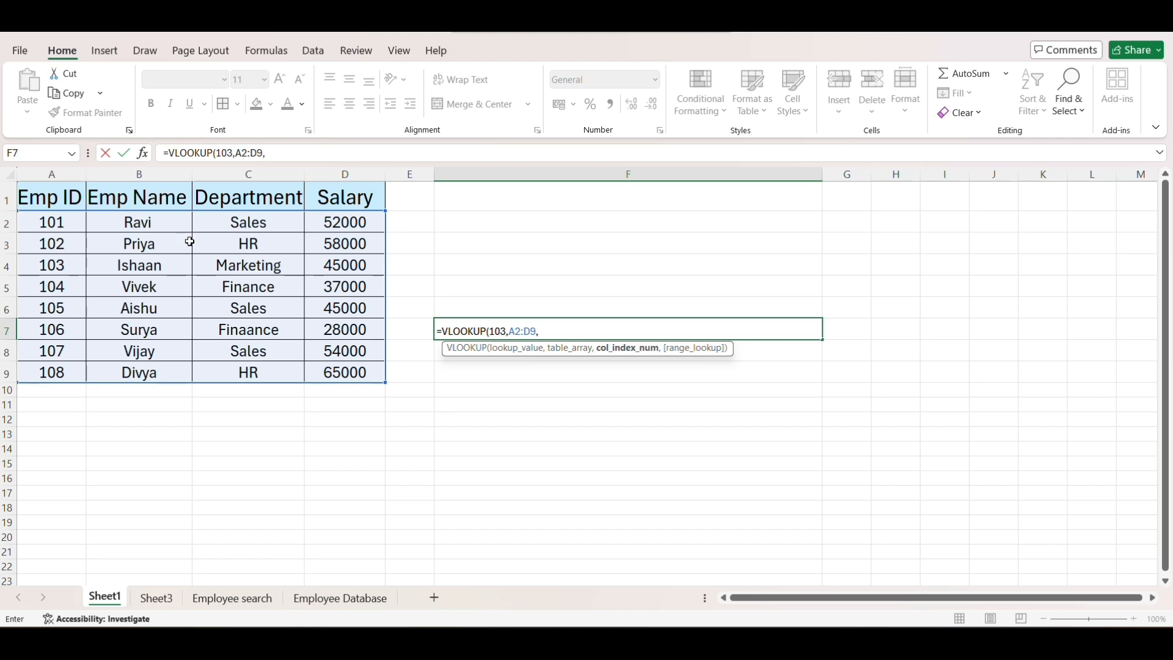
type("2,")
key("Down")
key("Tab")
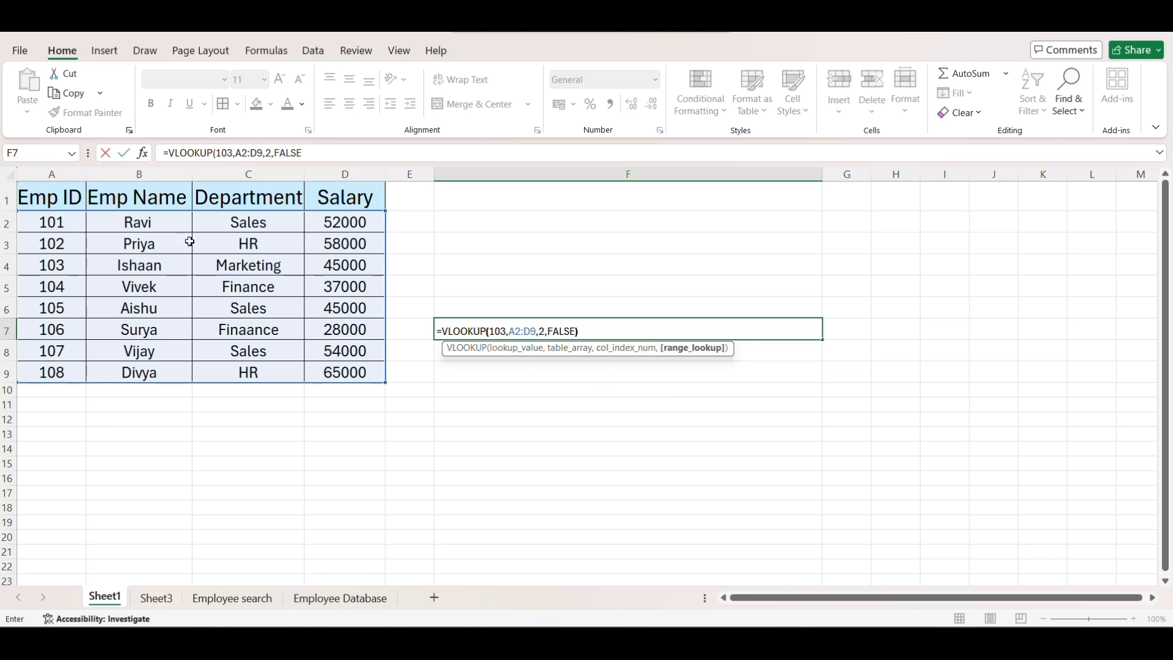
type(")")
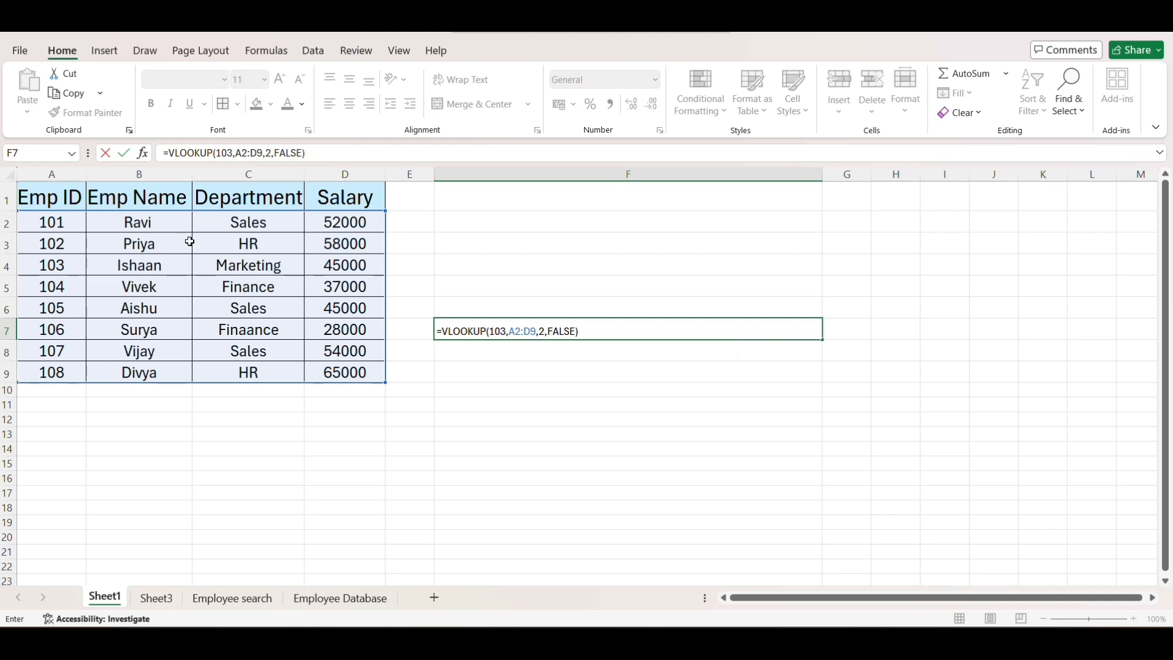
key("Return")
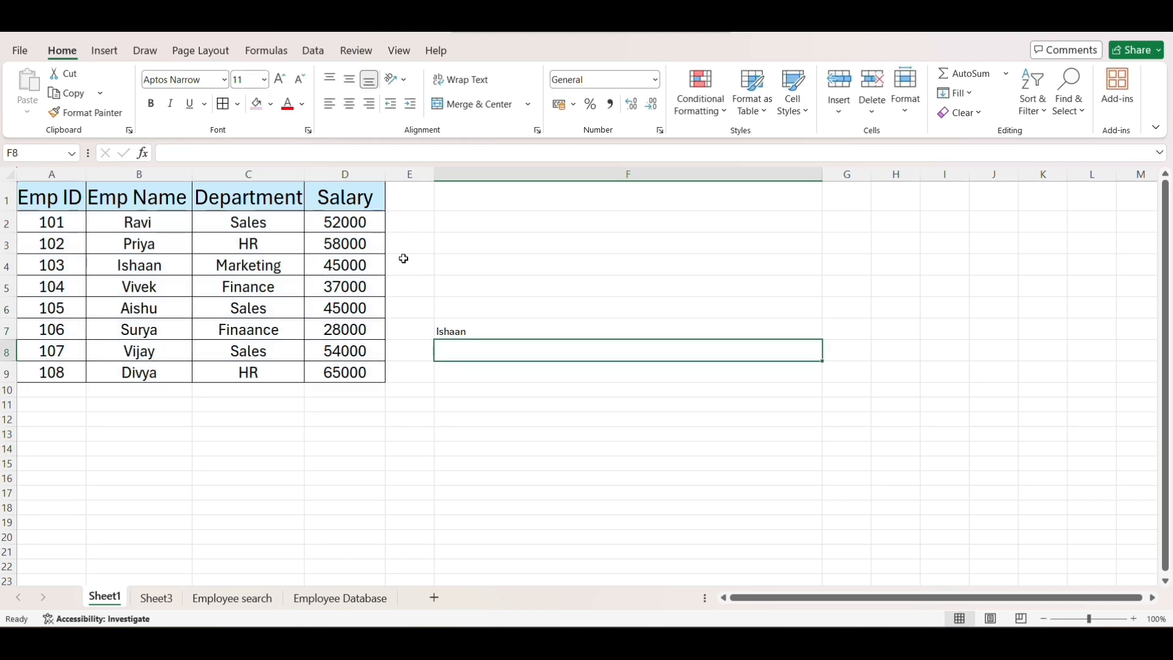
left_click(480, 324)
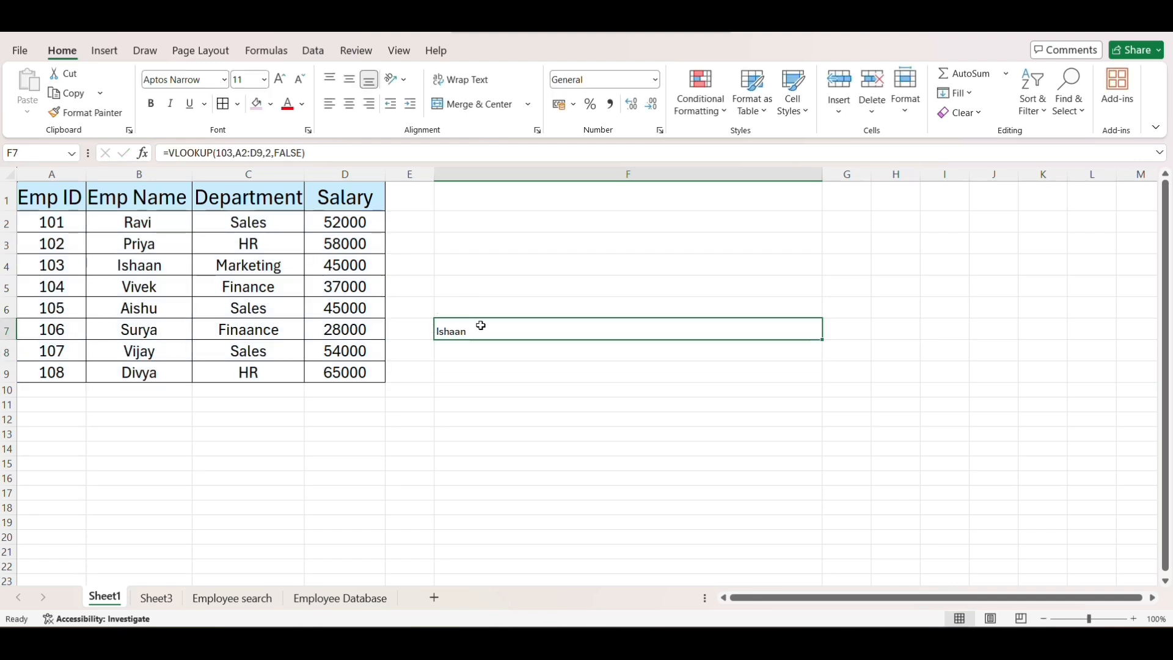
- In F8, try a reverse lookup of the employee ID from the name with =VLOOKUP(B4,A2:D9,1,FALSE)
left_click(458, 351)
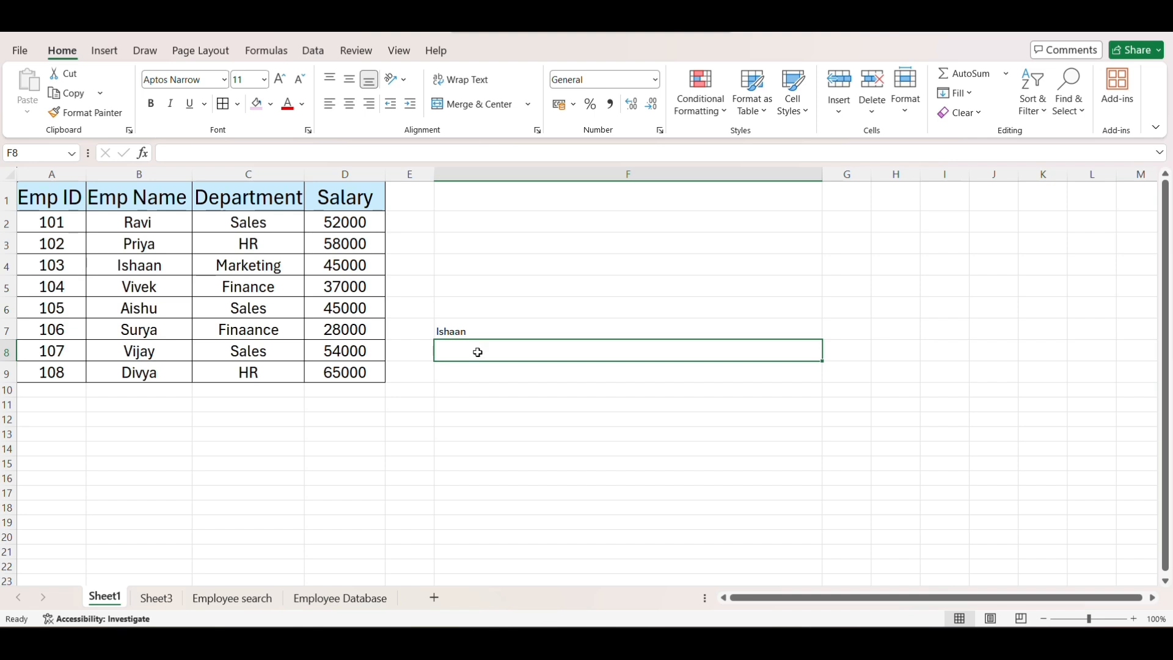
type("=vlo")
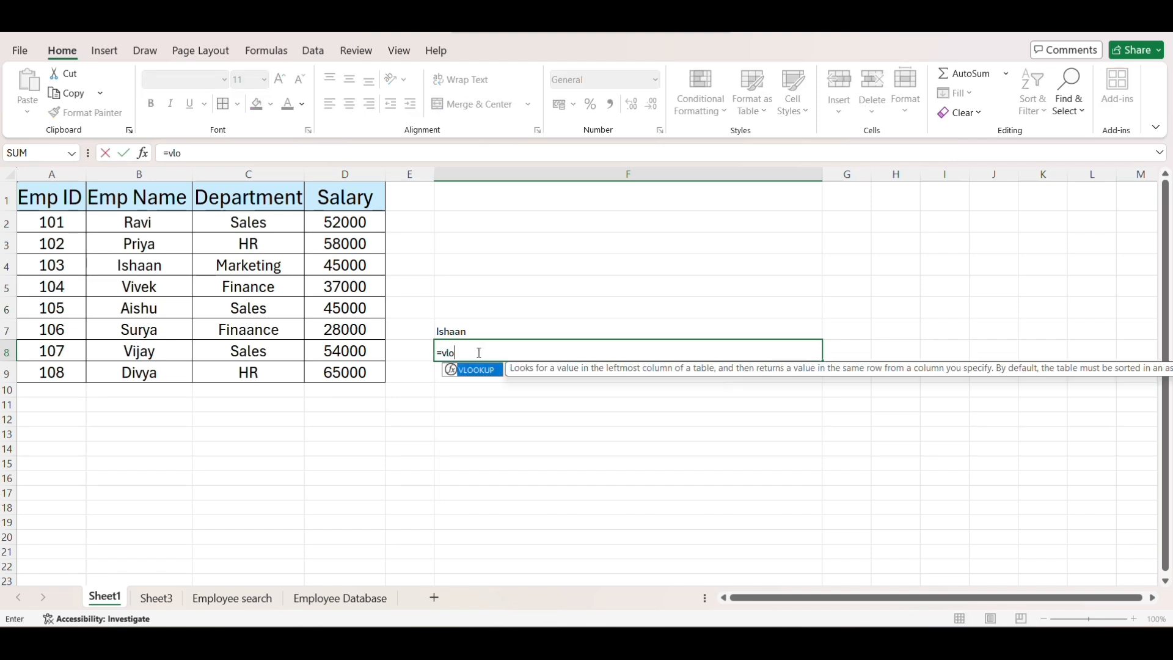
key("Tab")
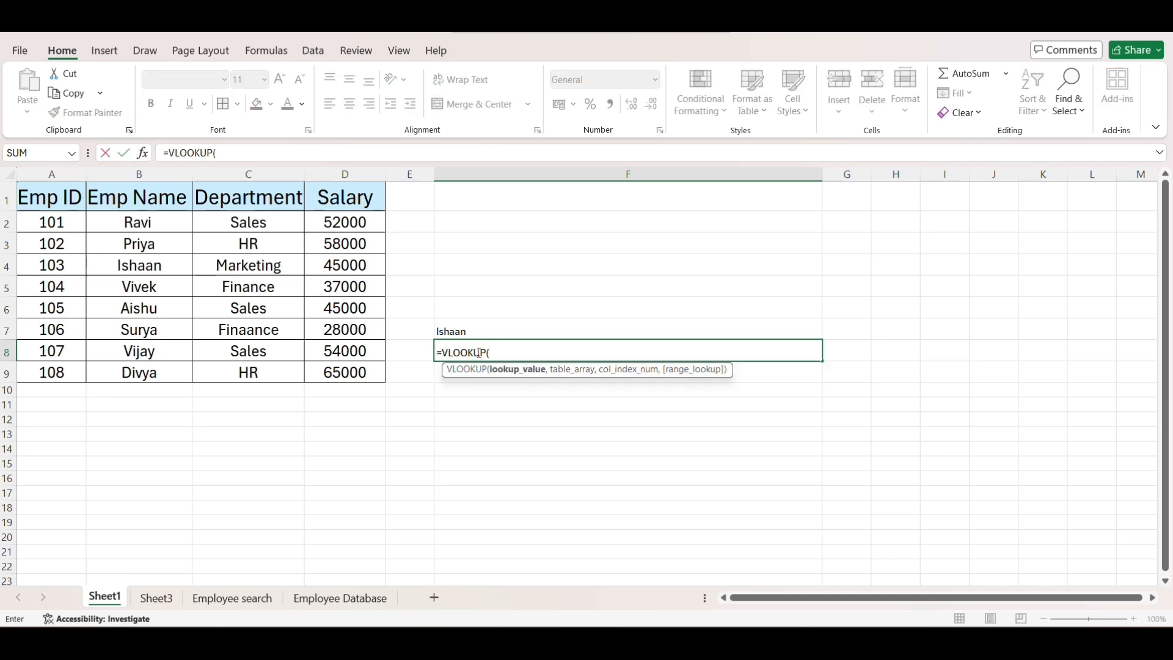
left_click(169, 267)
type(",")
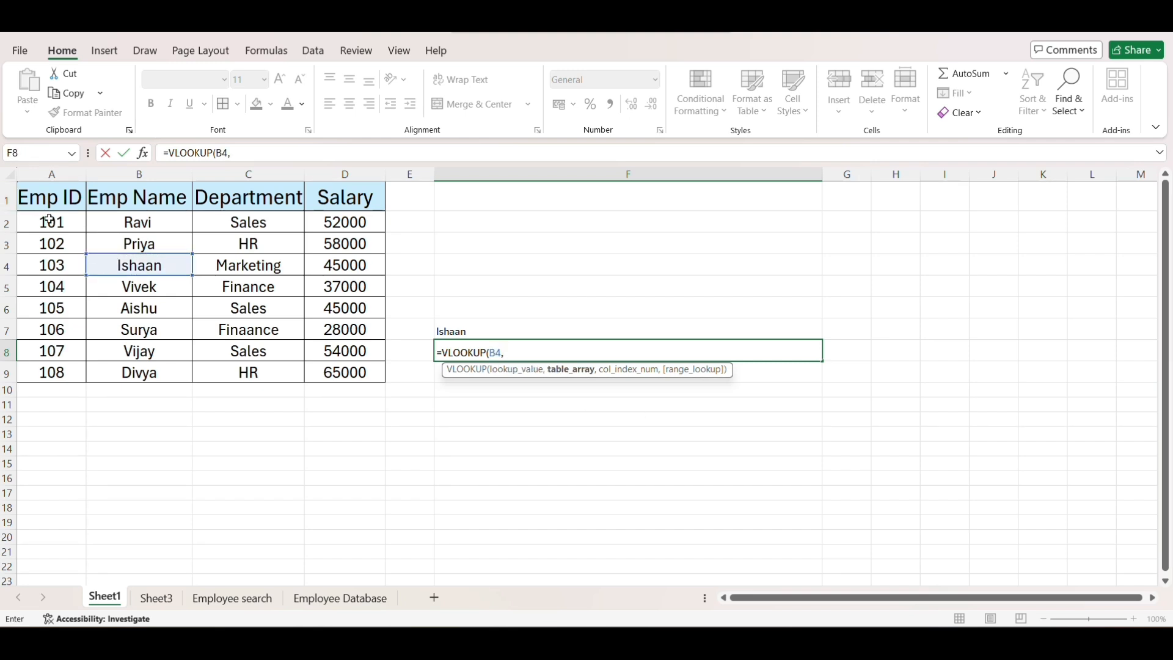
left_click_drag(51, 222, 339, 367)
type(",")
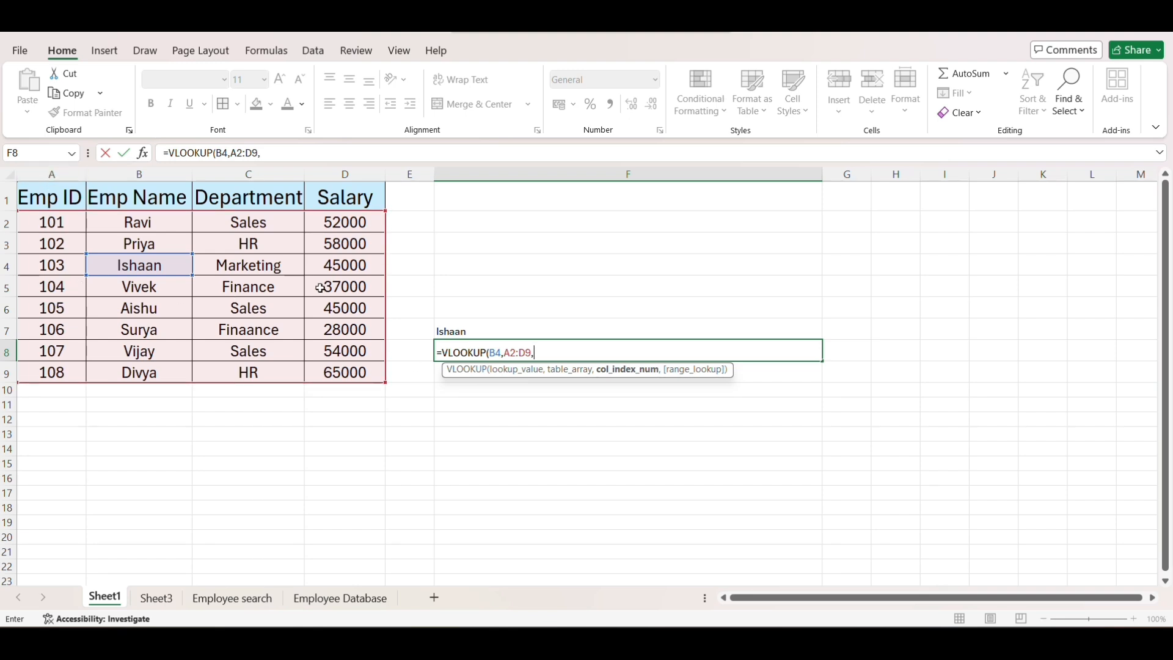
type("1,")
key("Tab")
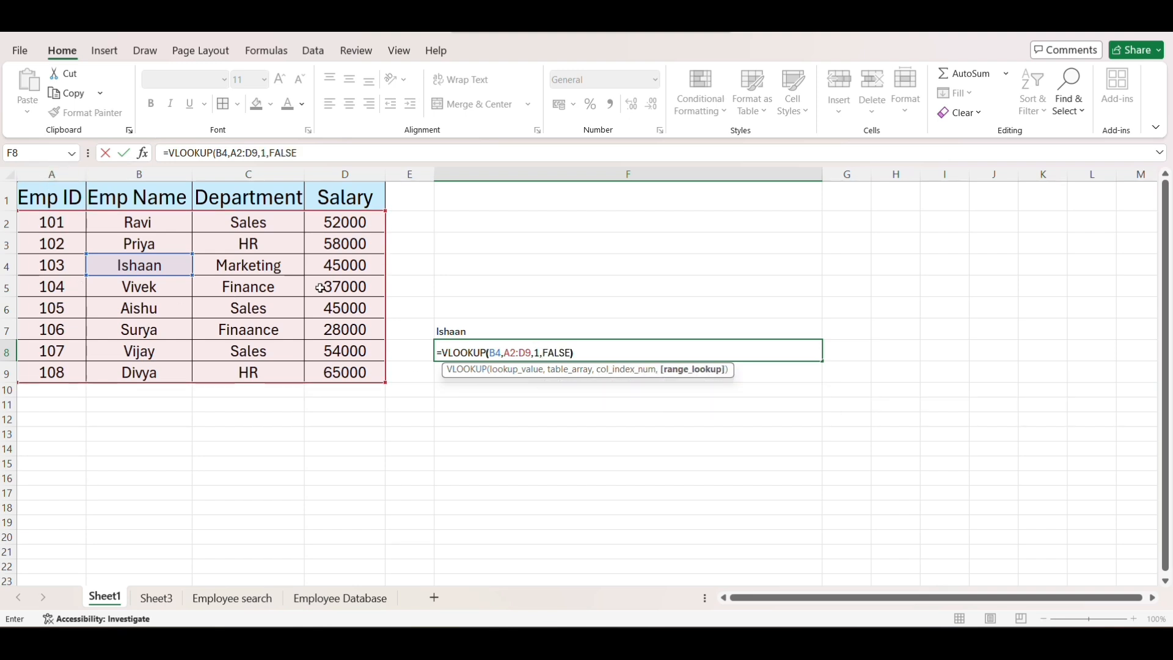
type(")")
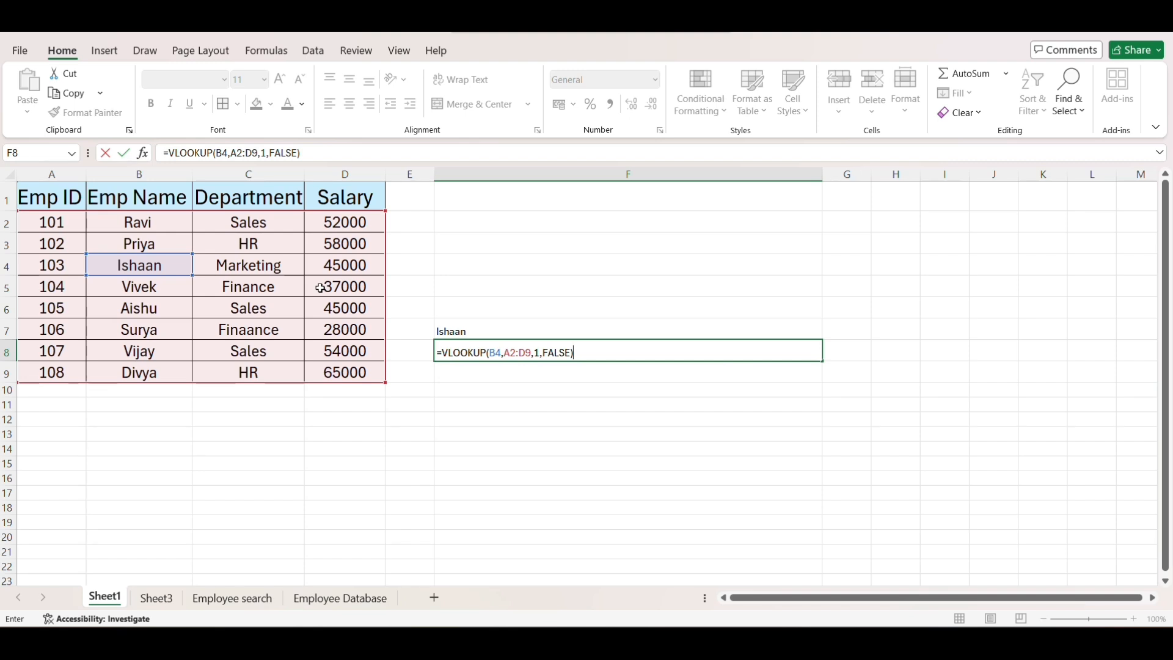
key("Return")
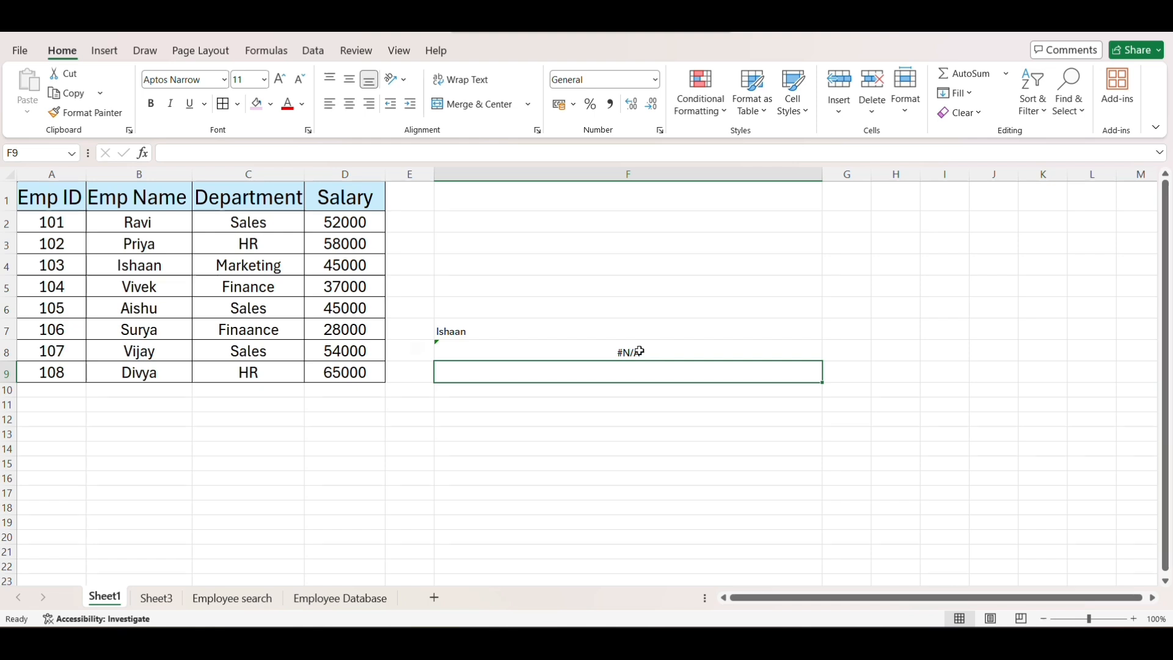
left_click(640, 351)
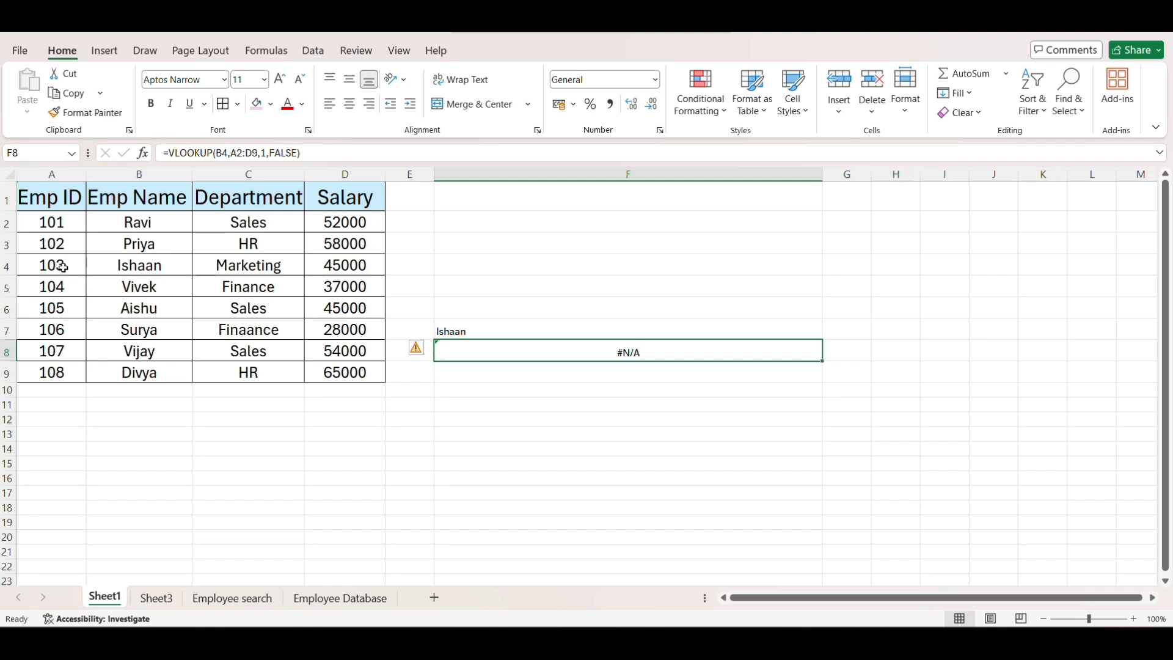
left_click_drag(62, 267, 326, 266)
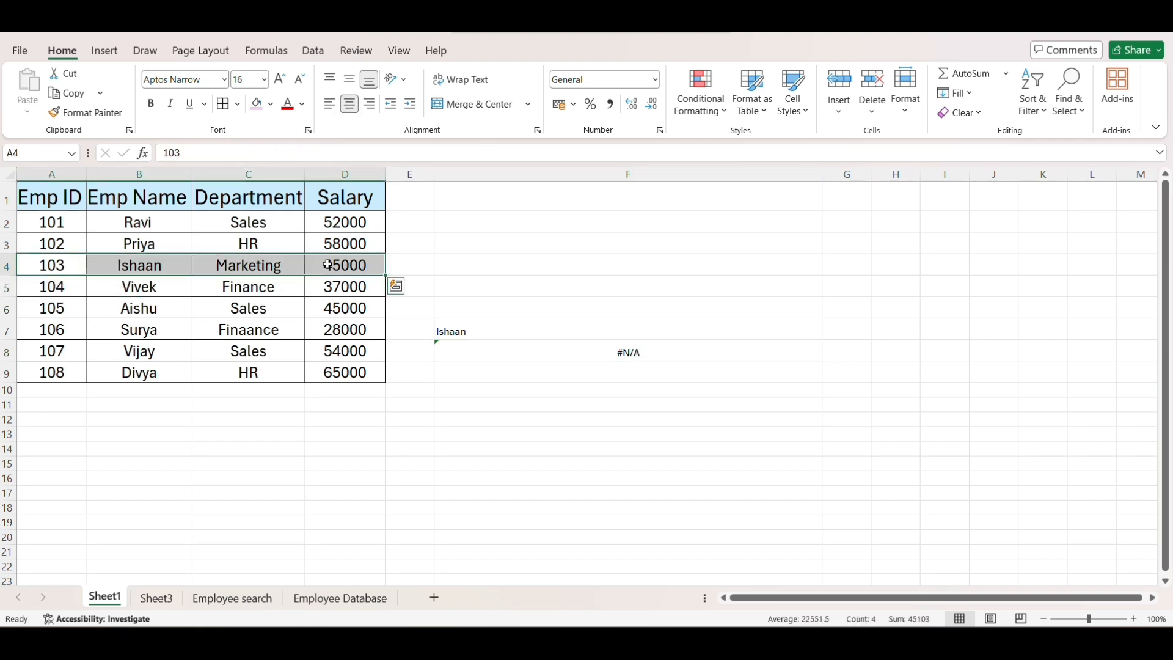
left_click(154, 600)
left_click(110, 598)
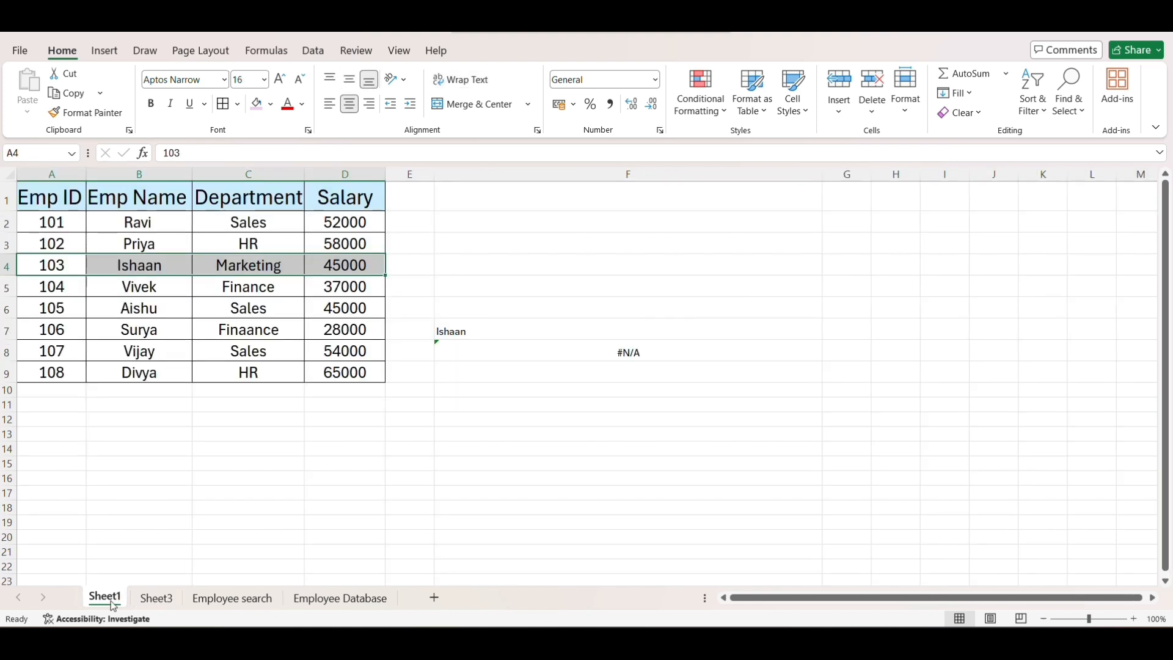
- Enter =XLOOKUP(A4,A2:A9,B2:B9) in F9 to return the employee name for the ID in A4
left_click(510, 382)
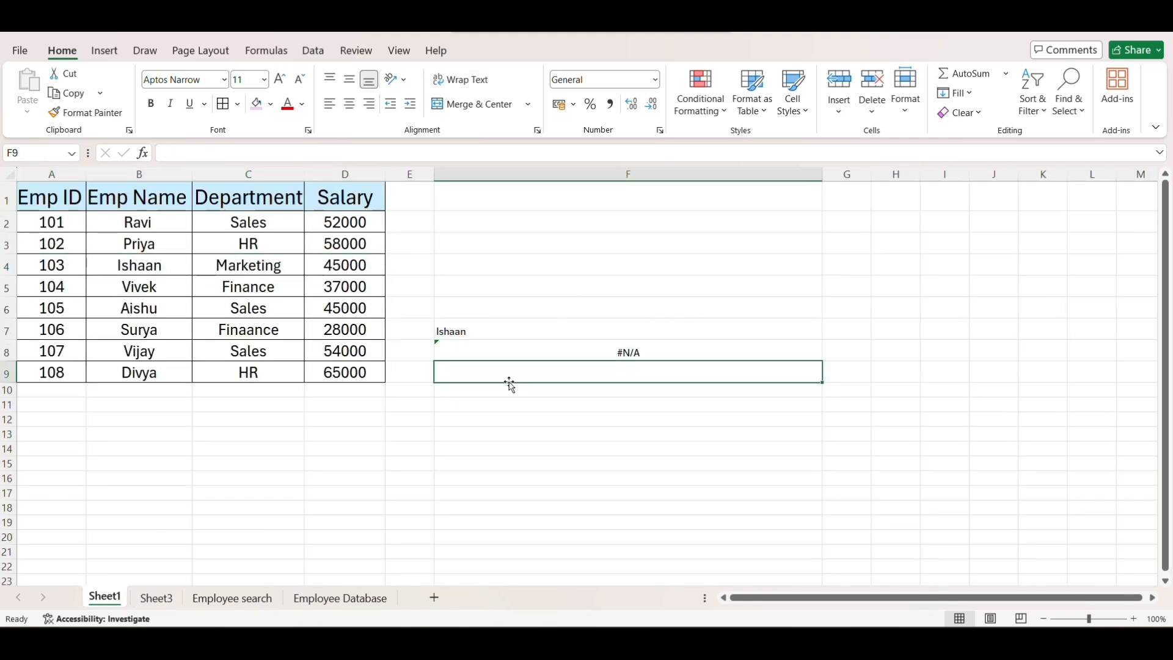
type("=xloo")
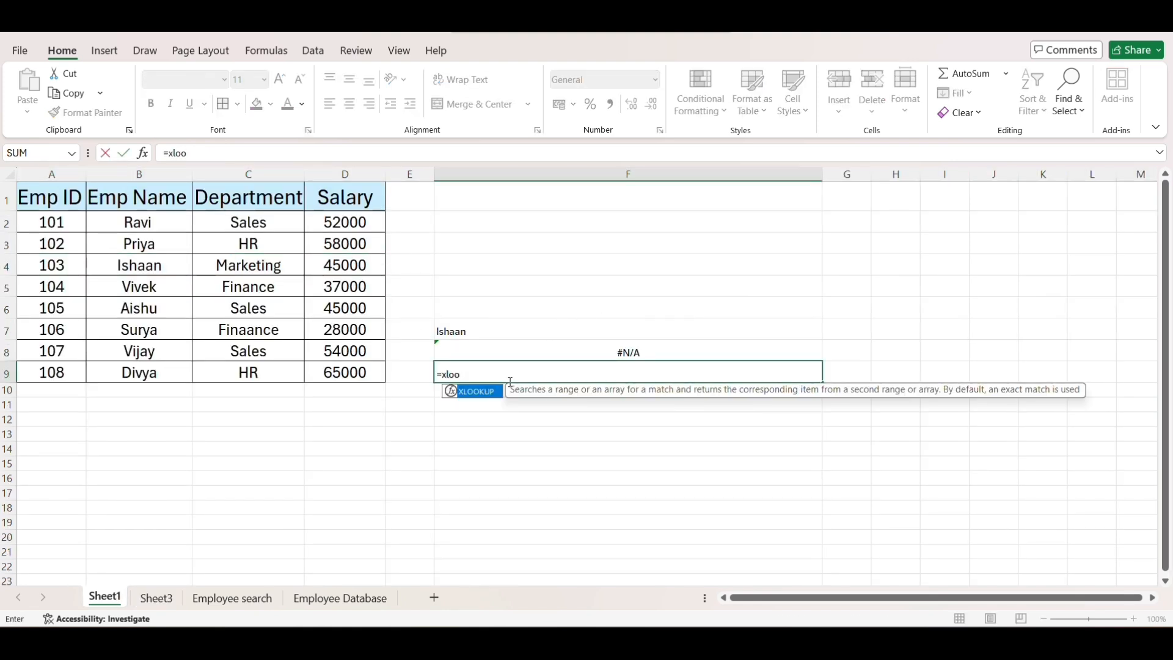
key("Tab")
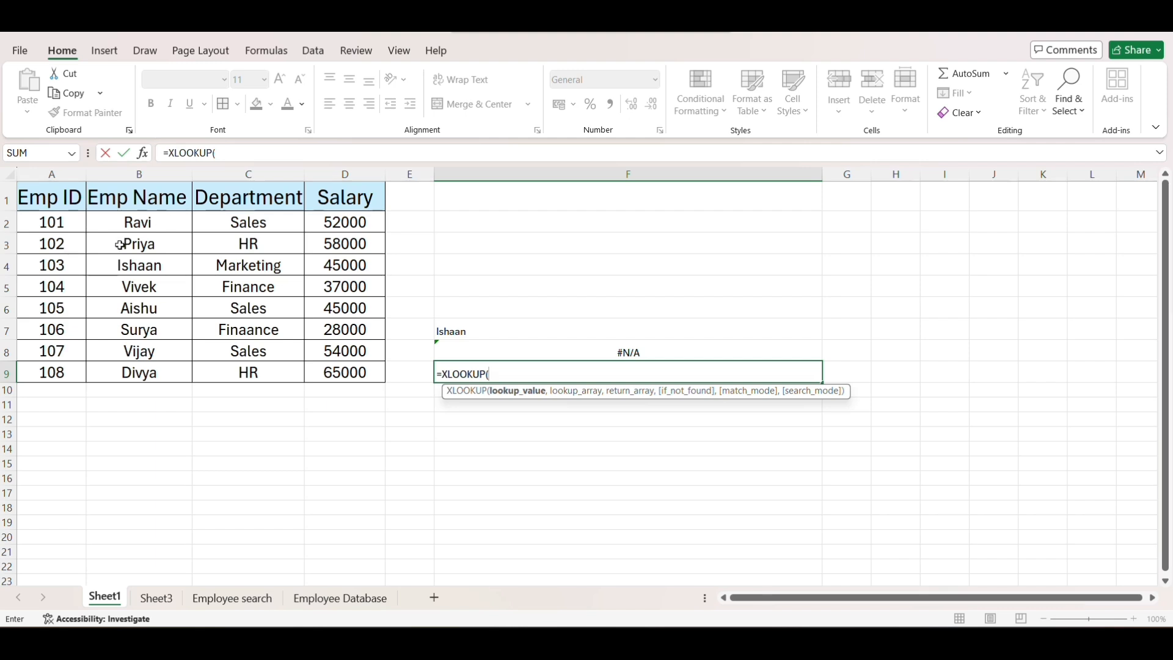
left_click(59, 265)
type(",")
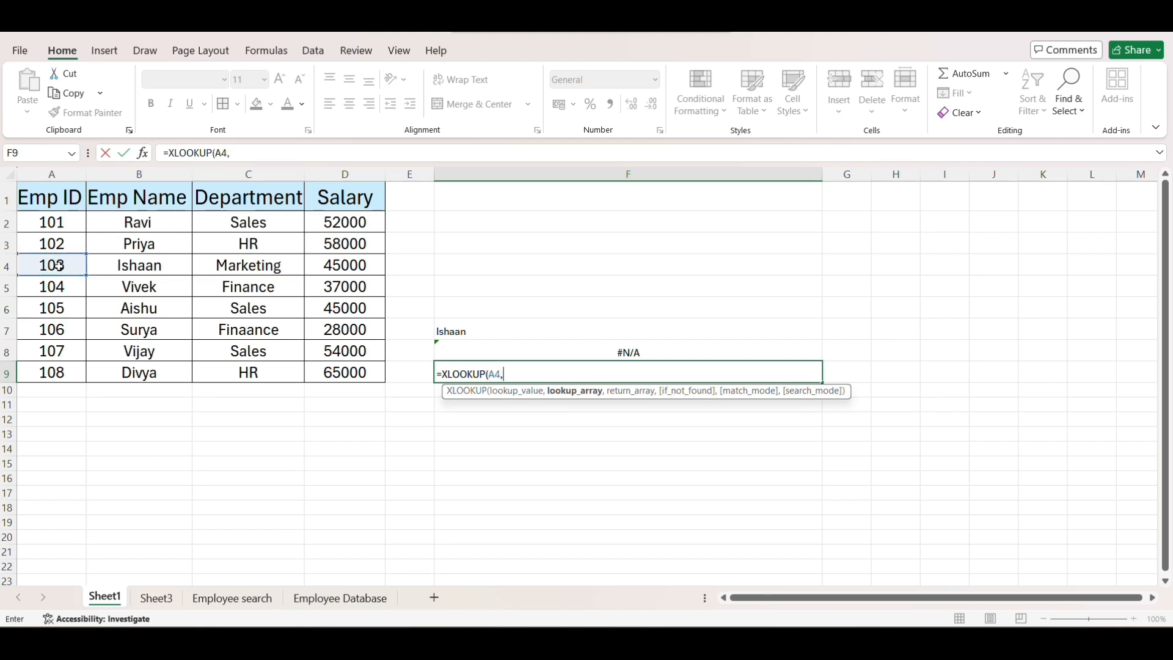
left_click_drag(54, 223, 50, 370)
type(",")
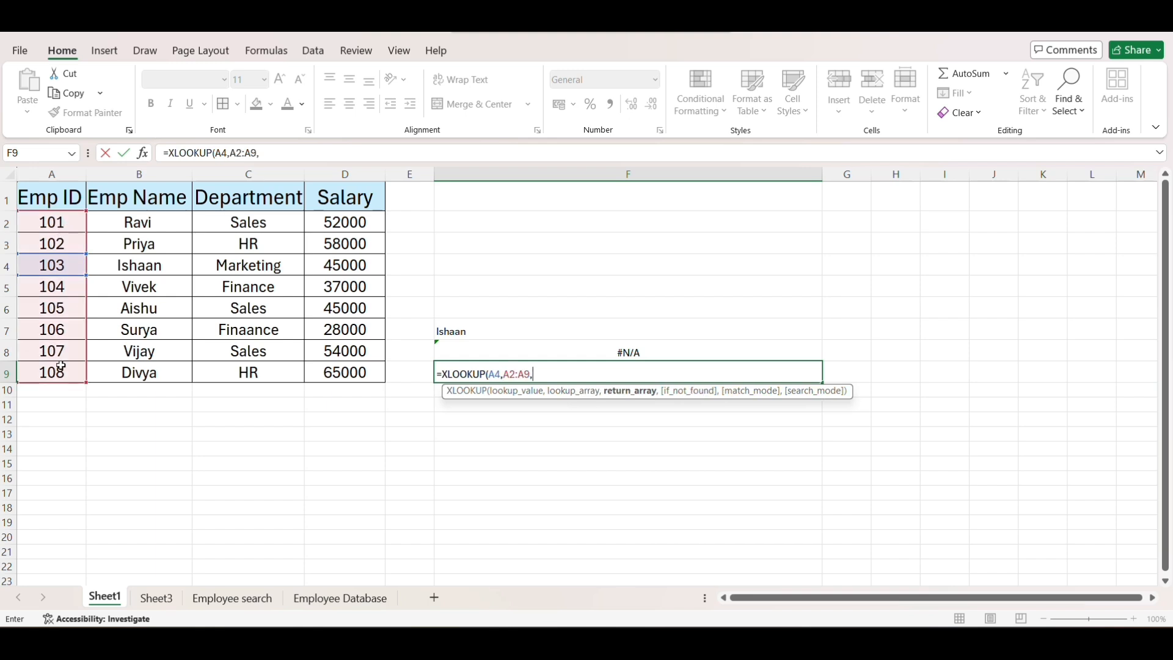
left_click_drag(139, 222, 166, 369)
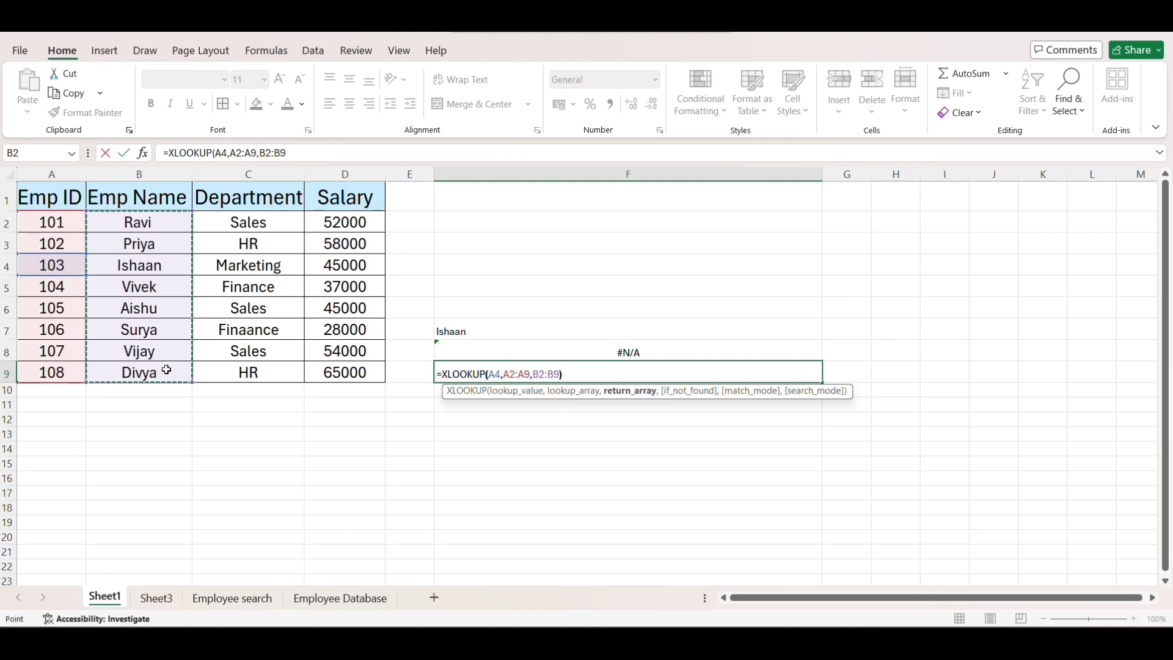
type(")")
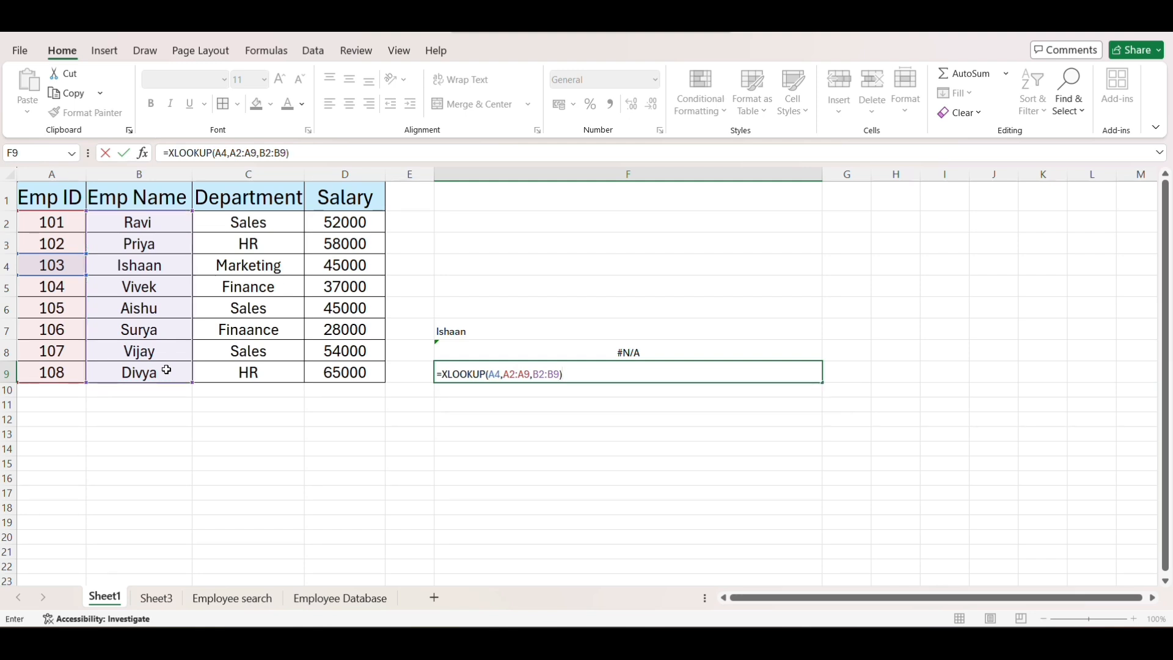
key("Return")
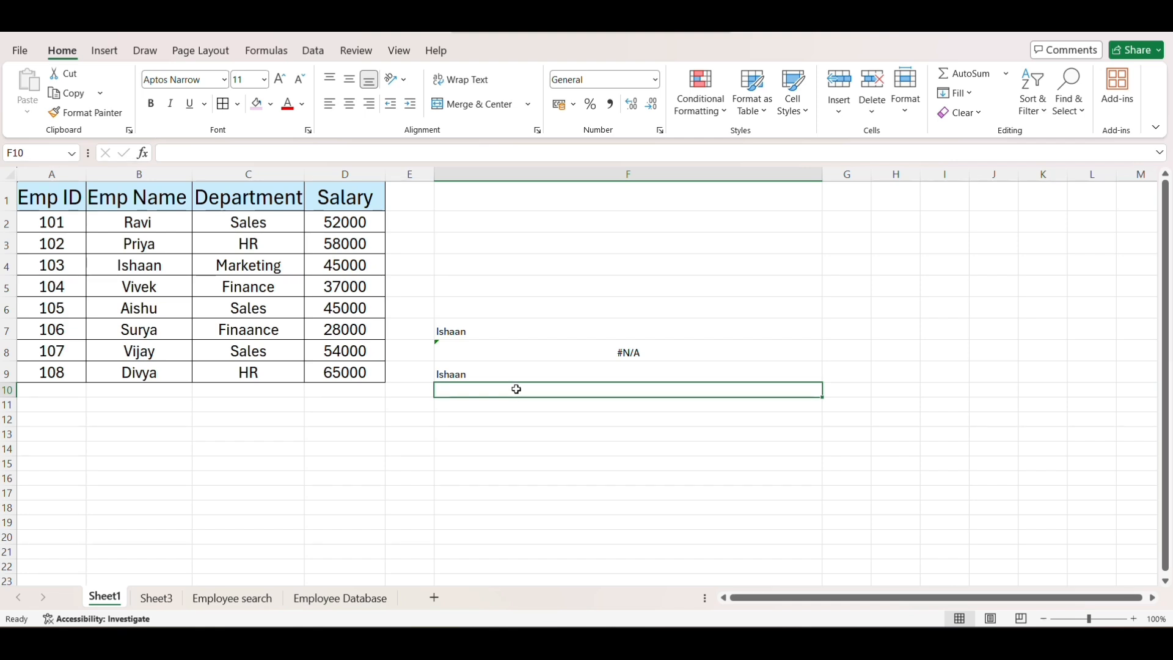
- Enter =XLOOKUP(B4,B2:B9,A2:A9) in F10 to return the employee ID for the name in B4
type("=xl")
key("Tab")
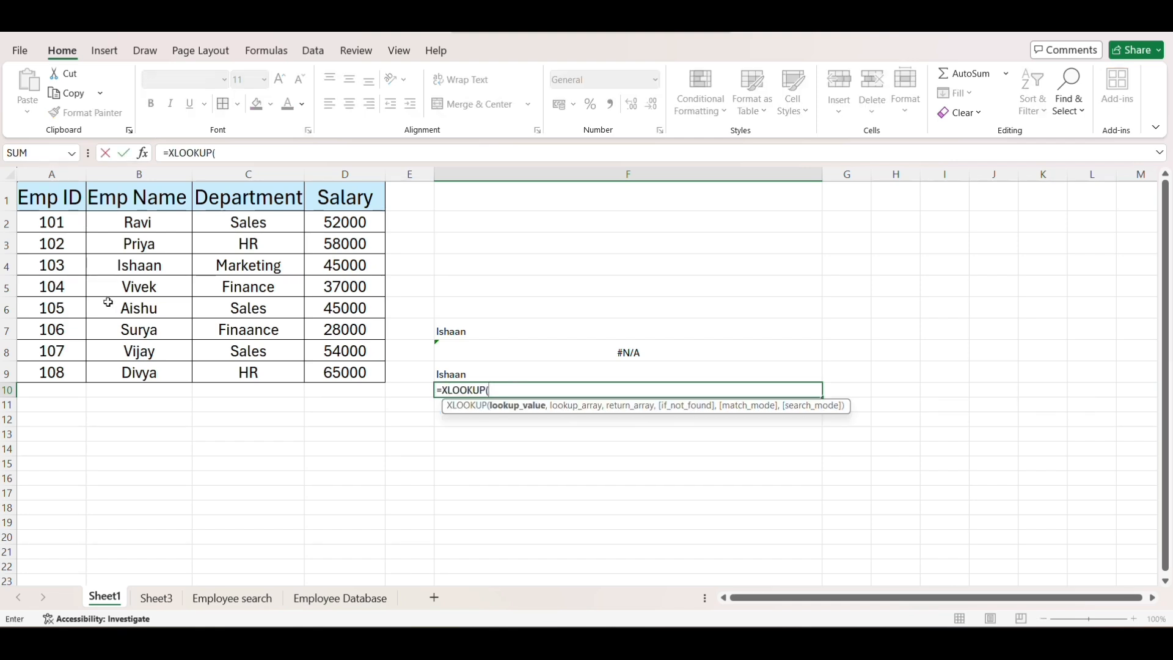
left_click(140, 264)
type(",")
left_click_drag(139, 222, 157, 371)
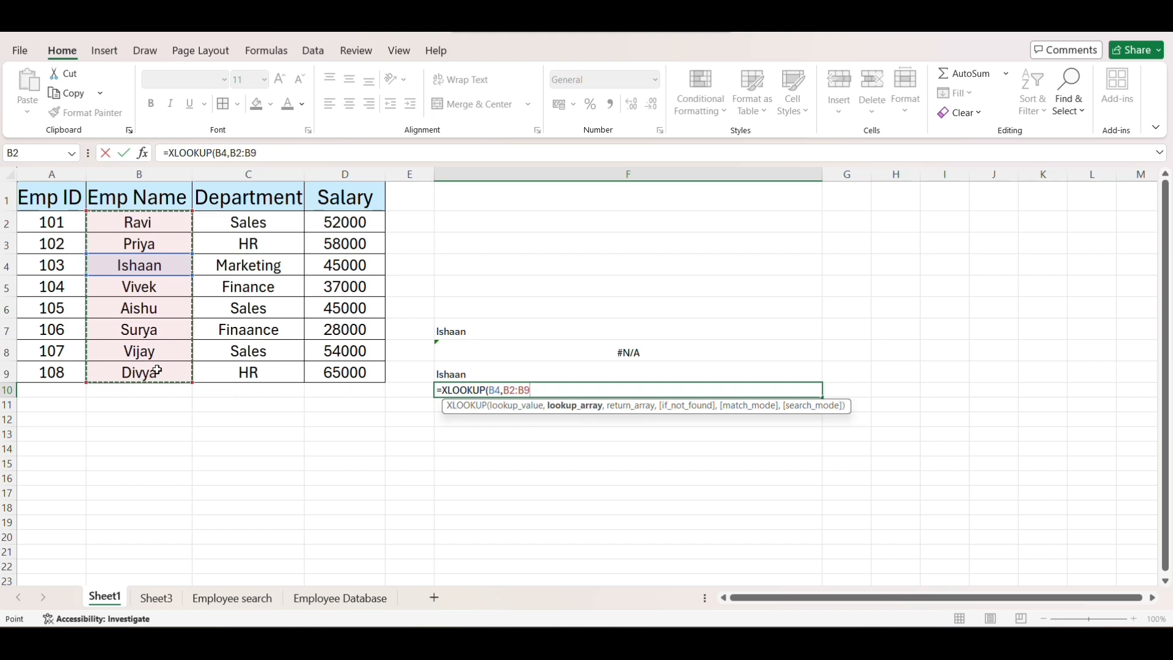
type(",")
left_click_drag(52, 222, 51, 372)
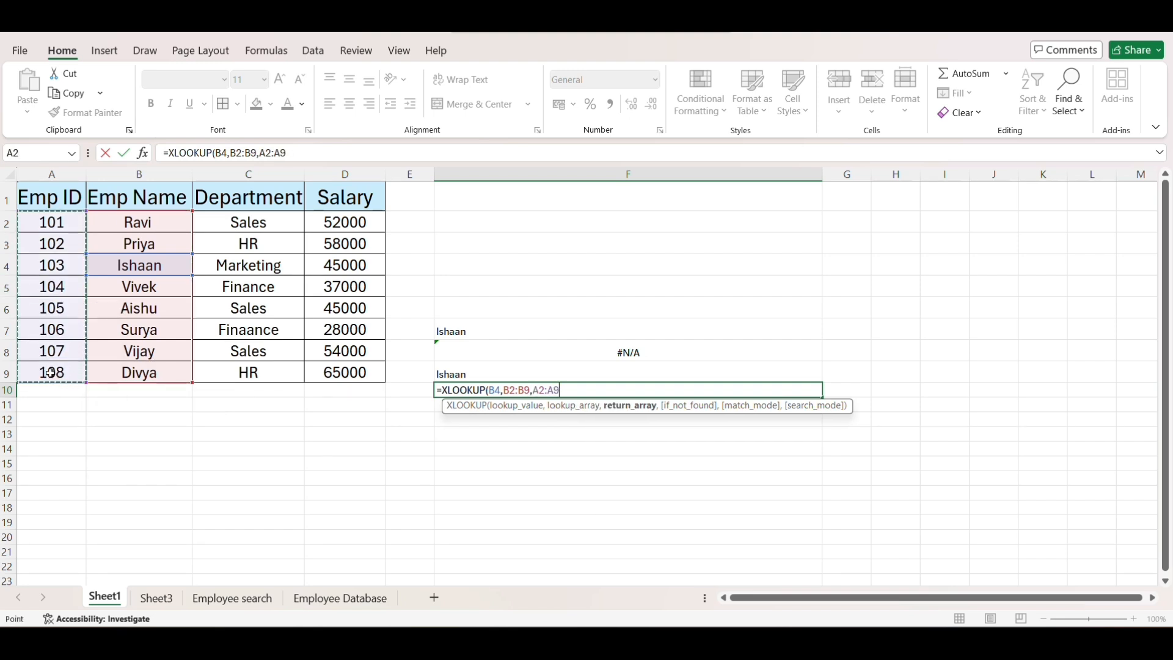
type(")")
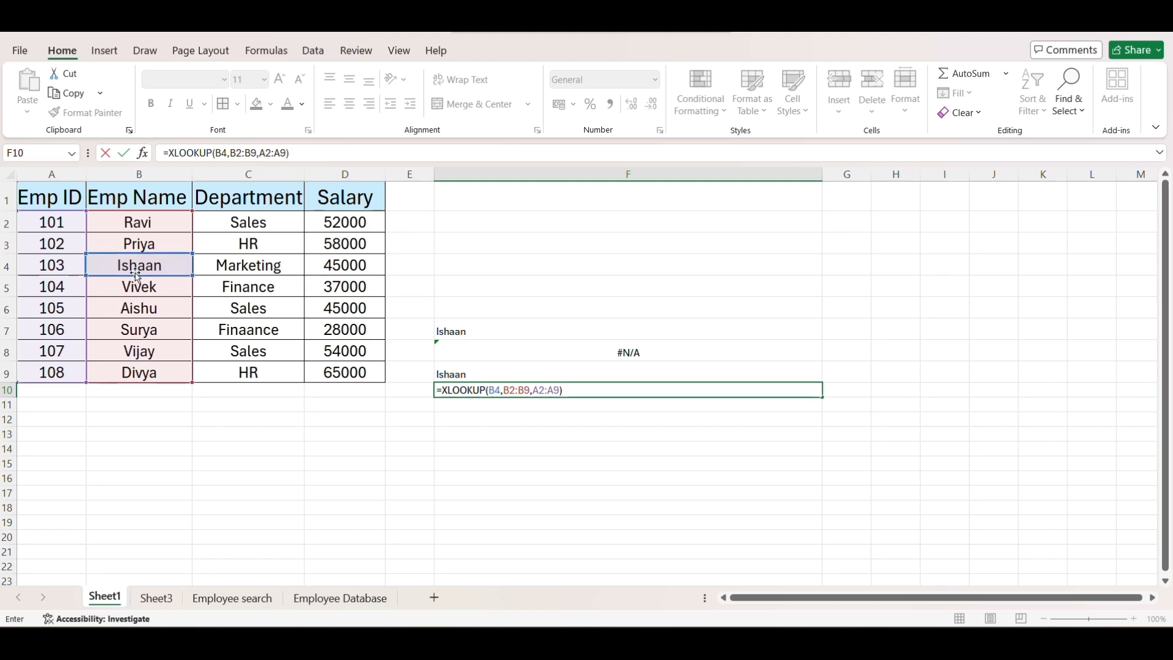
key("Return")
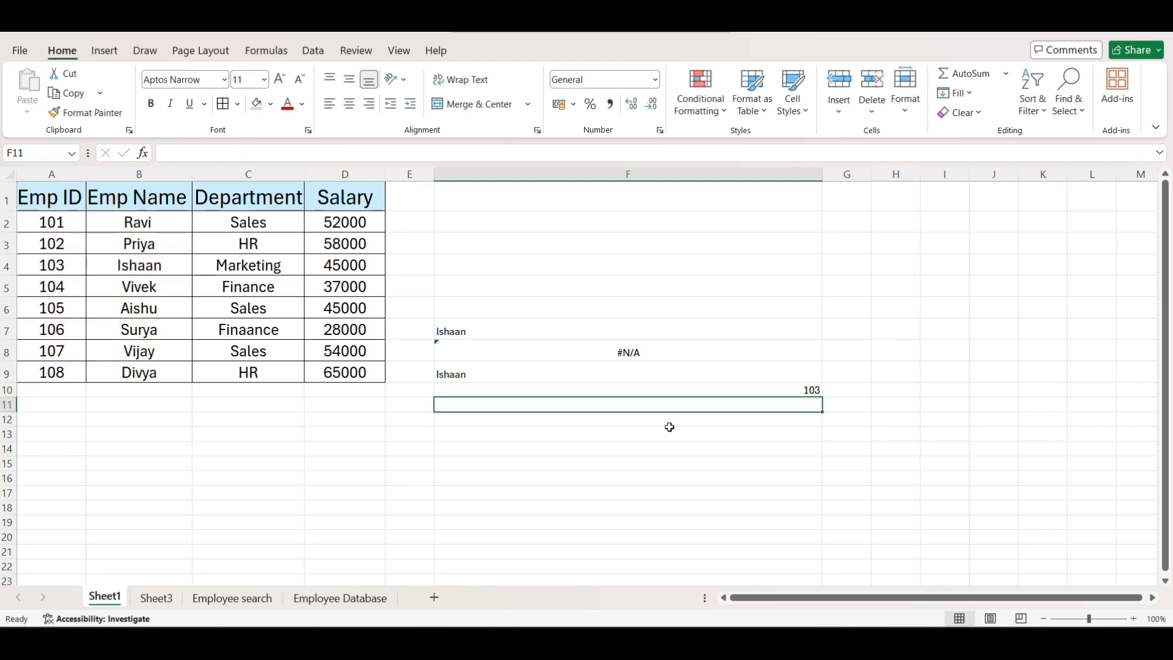
left_click(726, 389)
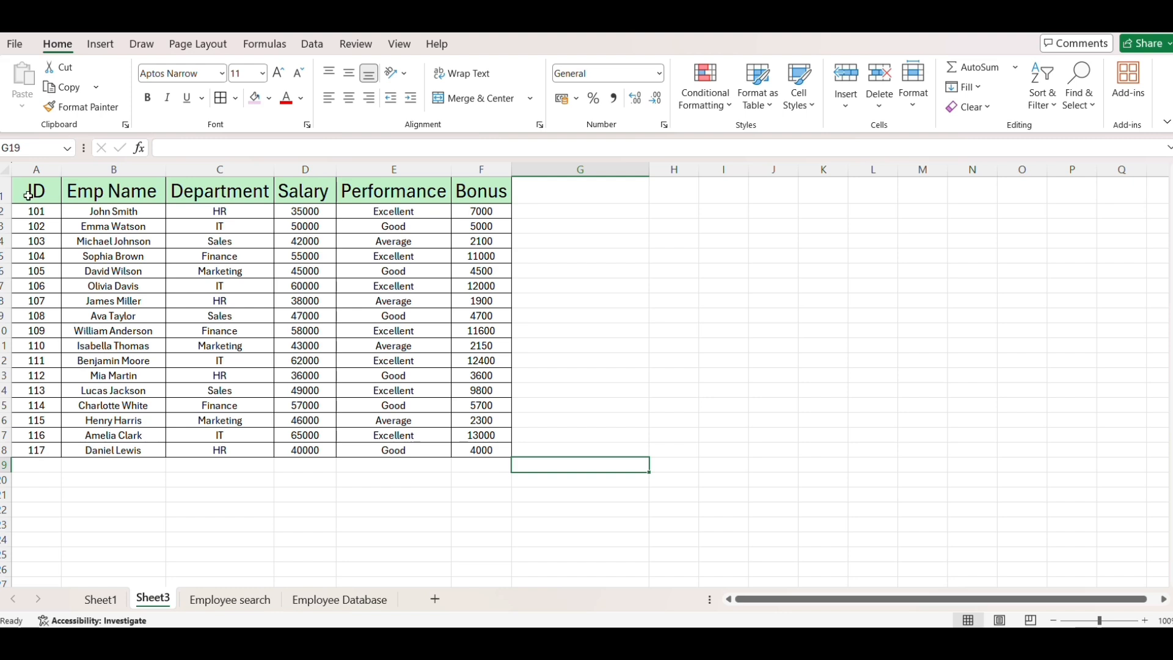
- Examine the employee table on Sheet3 and highlight its employee names in B2:B18
left_click_drag(28, 195, 493, 439)
left_click(542, 388)
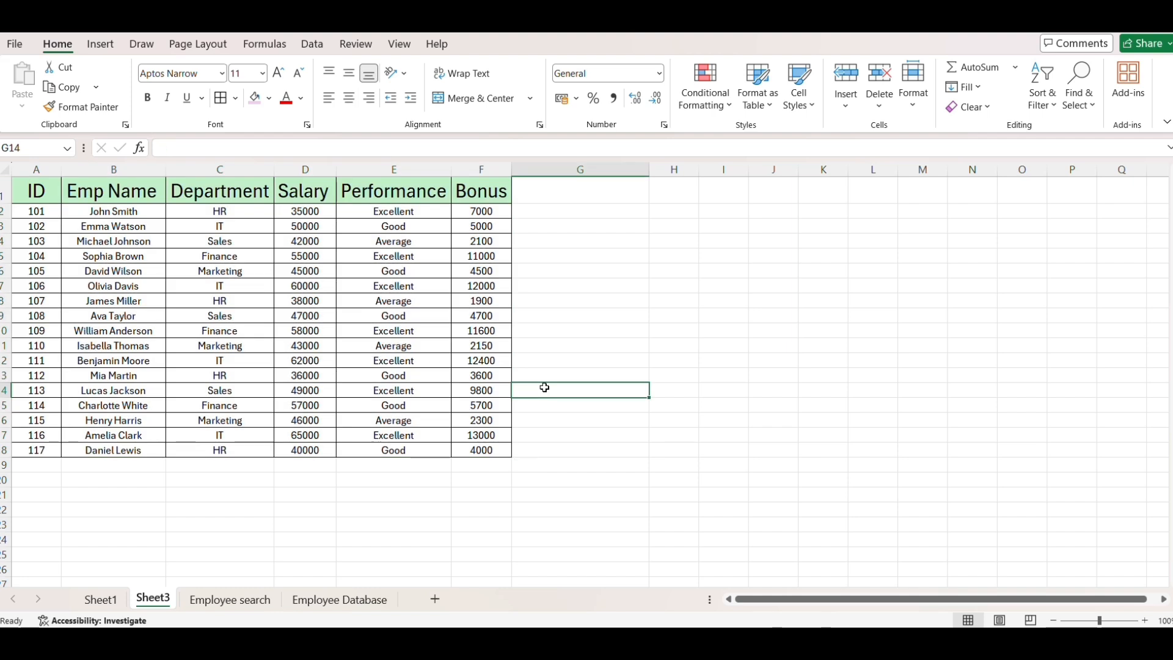
left_click(141, 211)
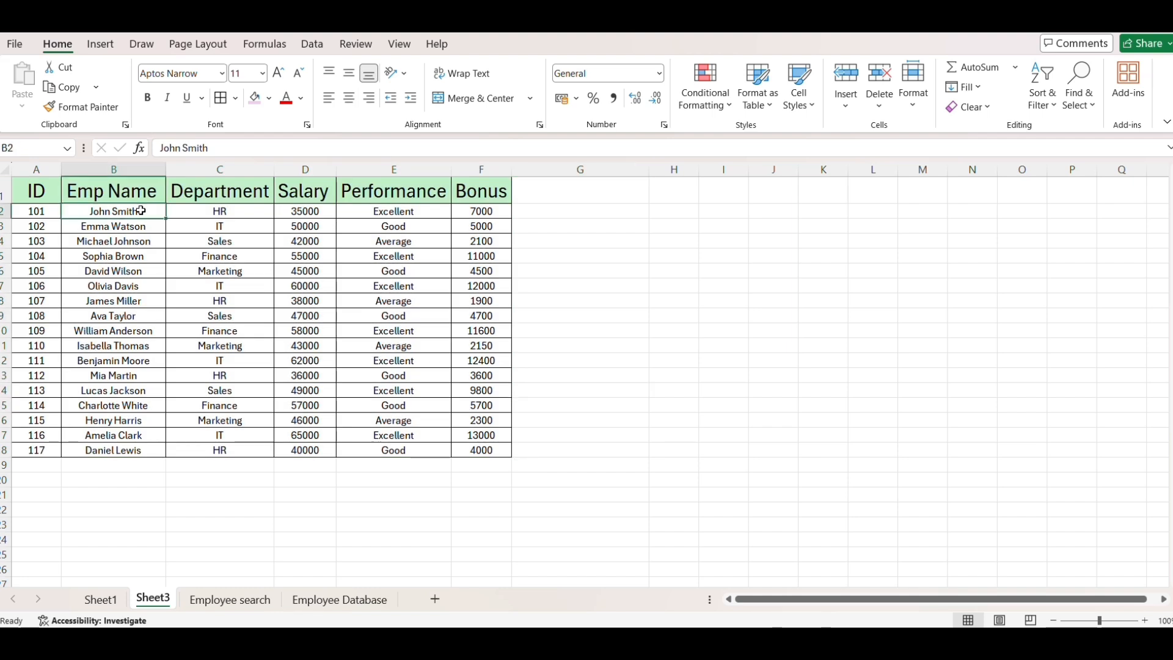
left_click_drag(141, 211, 130, 446)
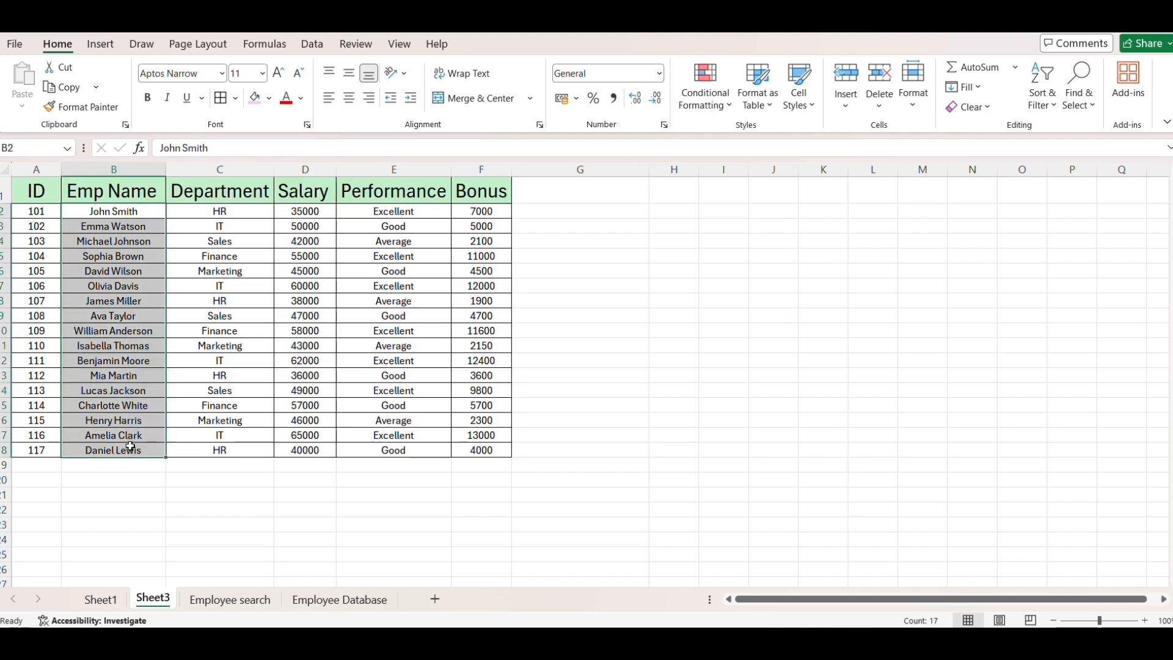
- In G3, start an XLOOKUP formula whose lookup value is an employee's first name followed by the * wildcard, in quotes
left_click(567, 229)
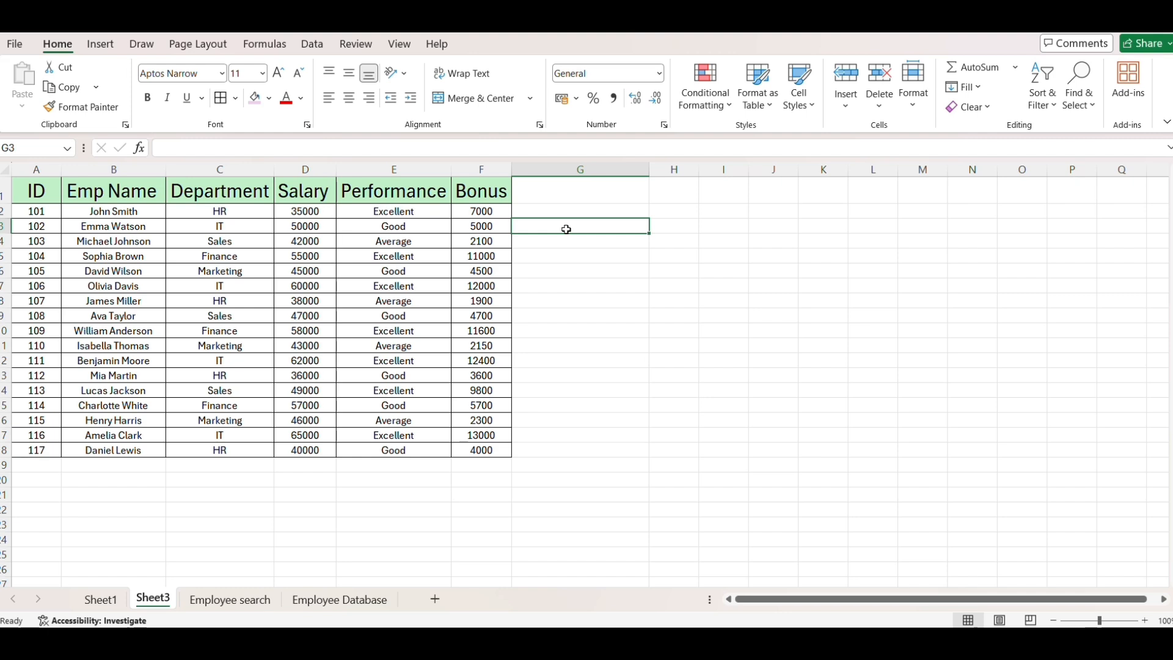
type("=xloo")
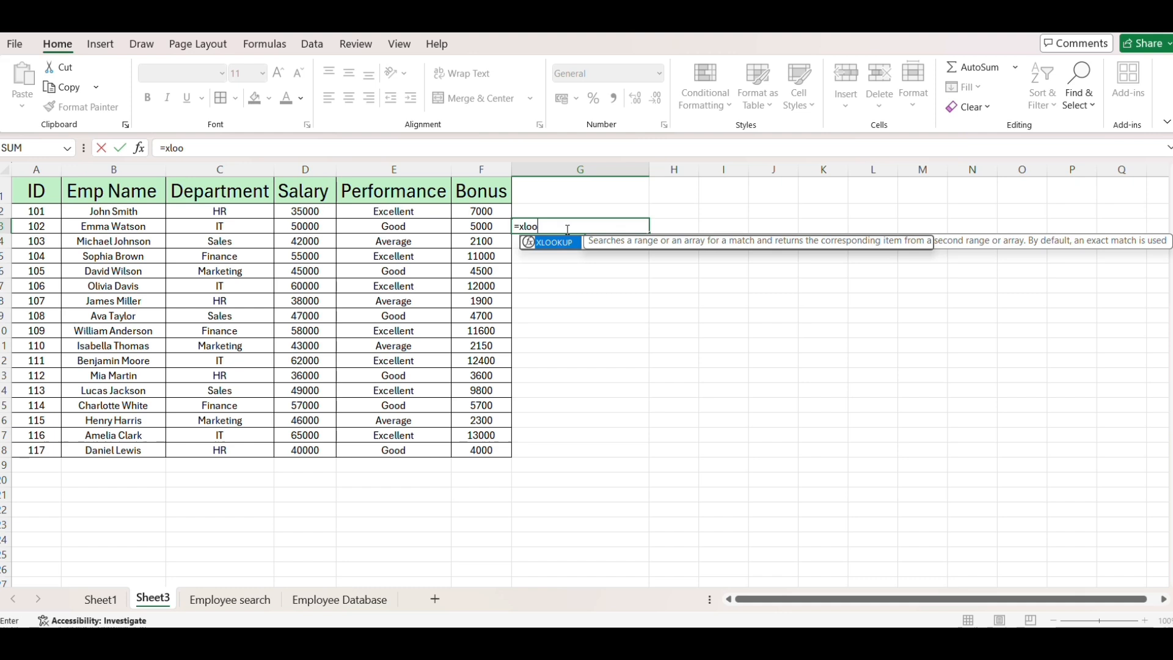
key("Tab")
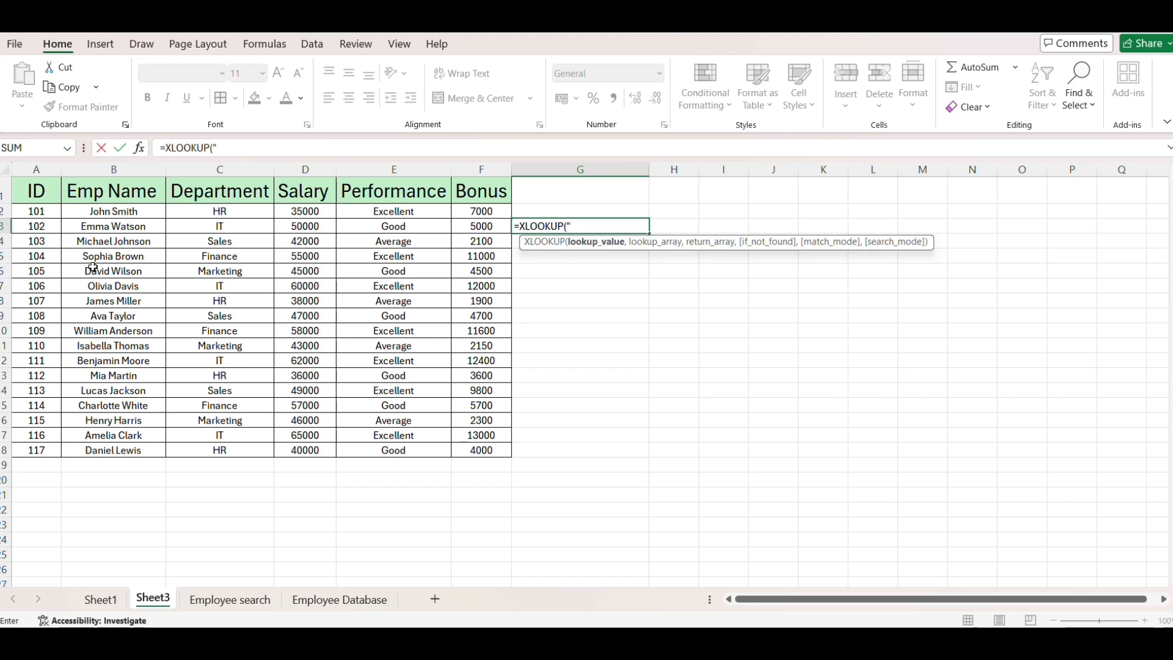
type("\"David")
type("*\",")
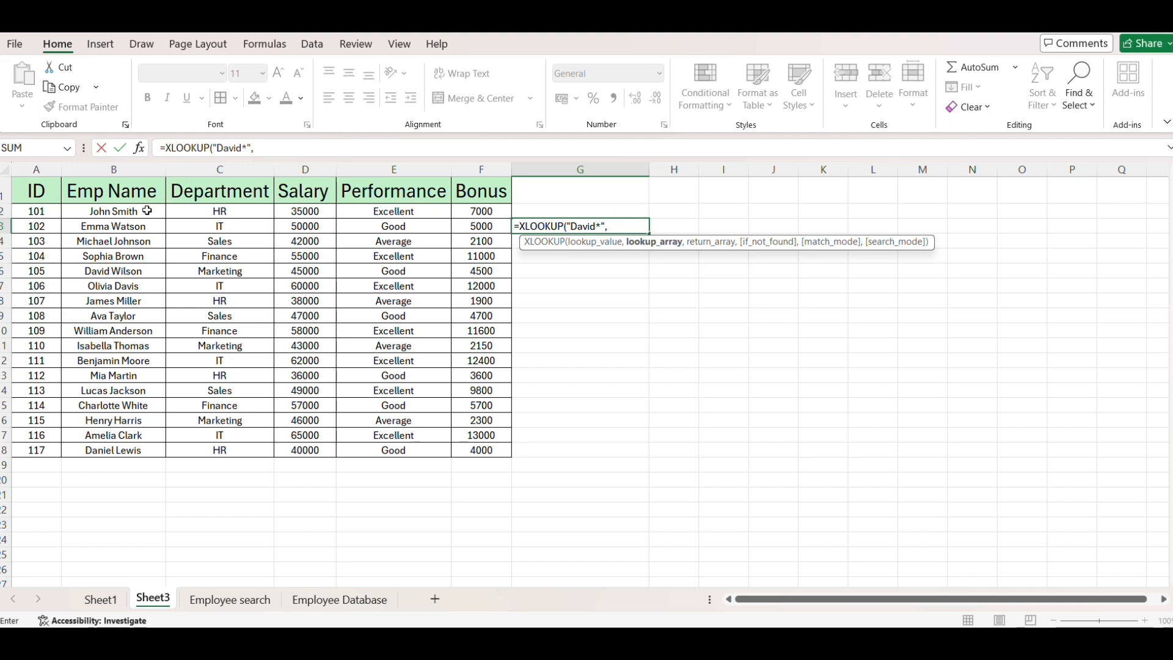
- Use the employee names in B2:B18 as both the lookup array and the return array of the XLOOKUP
left_click_drag(147, 210, 143, 452)
type(",")
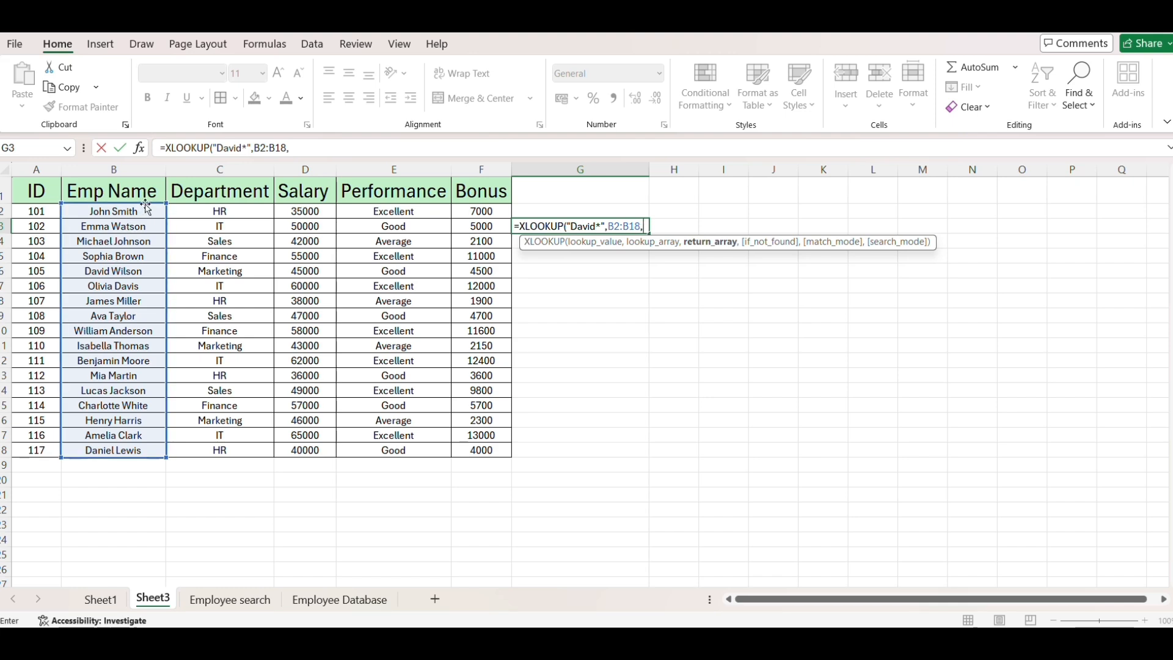
left_click_drag(145, 211, 144, 449)
type(",")
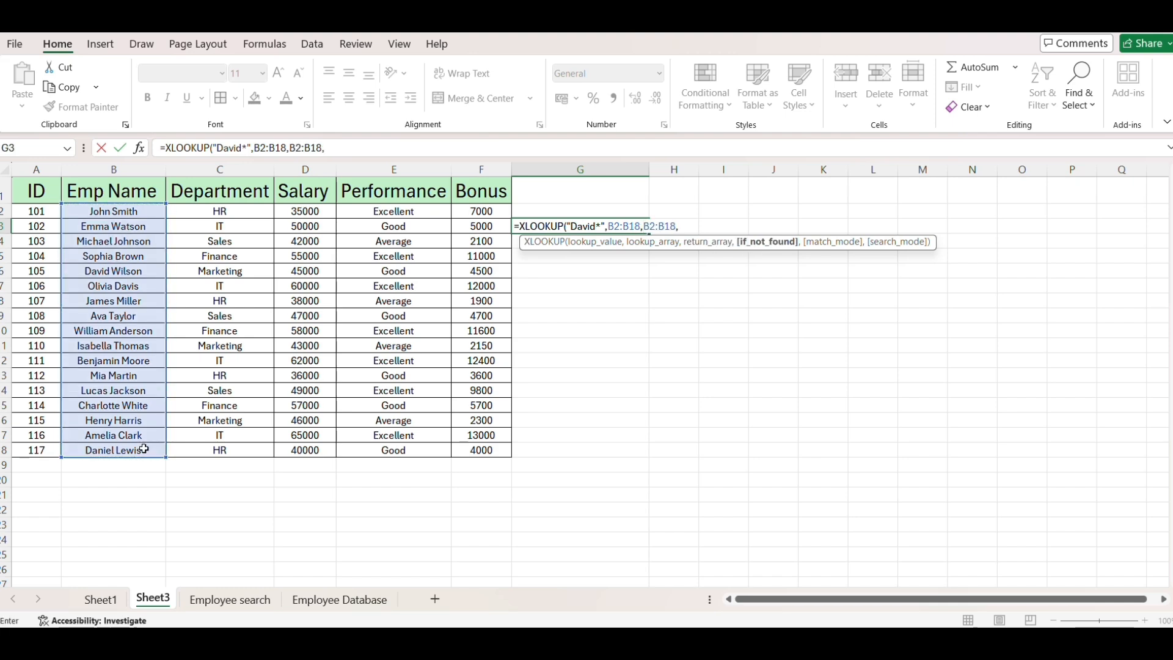
type("\"Not Found\")")
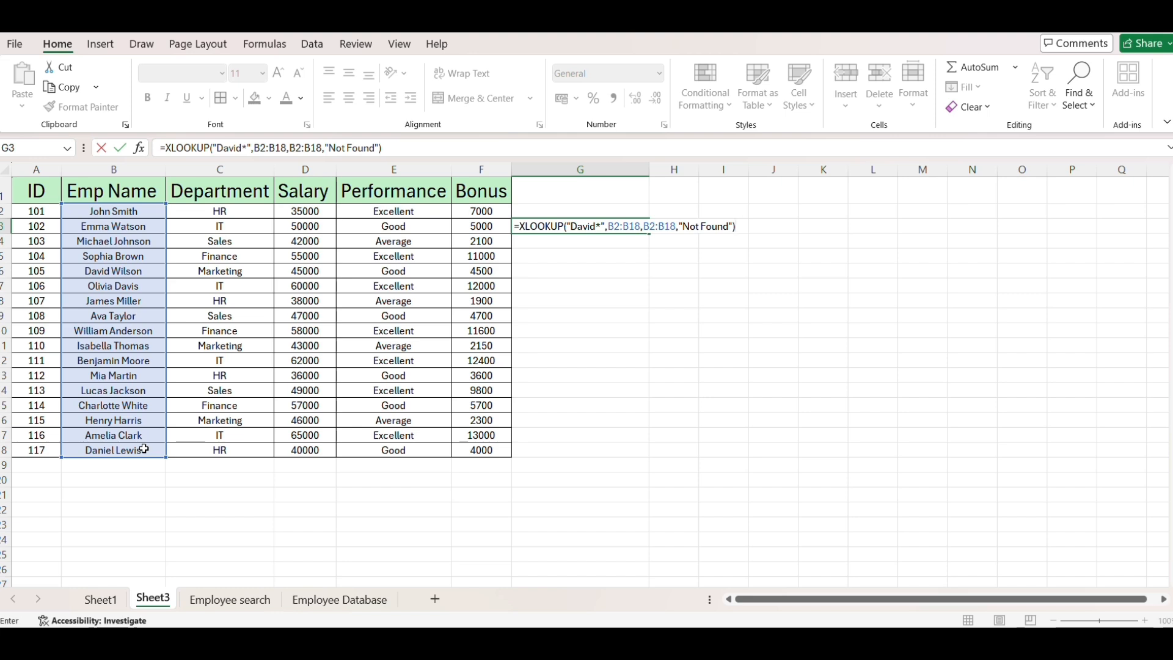
- Add "Not Found" as the if_not_found text and 2 for wildcard matching, and close the XLOOKUP formula
key("BackSpace")
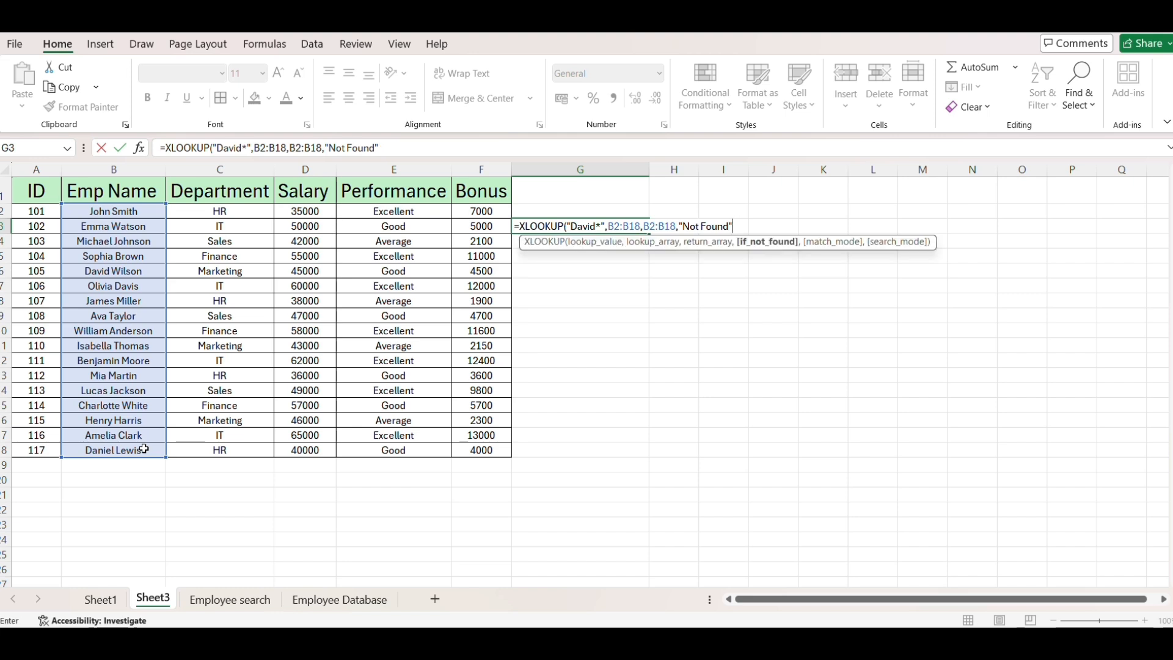
type("2)")
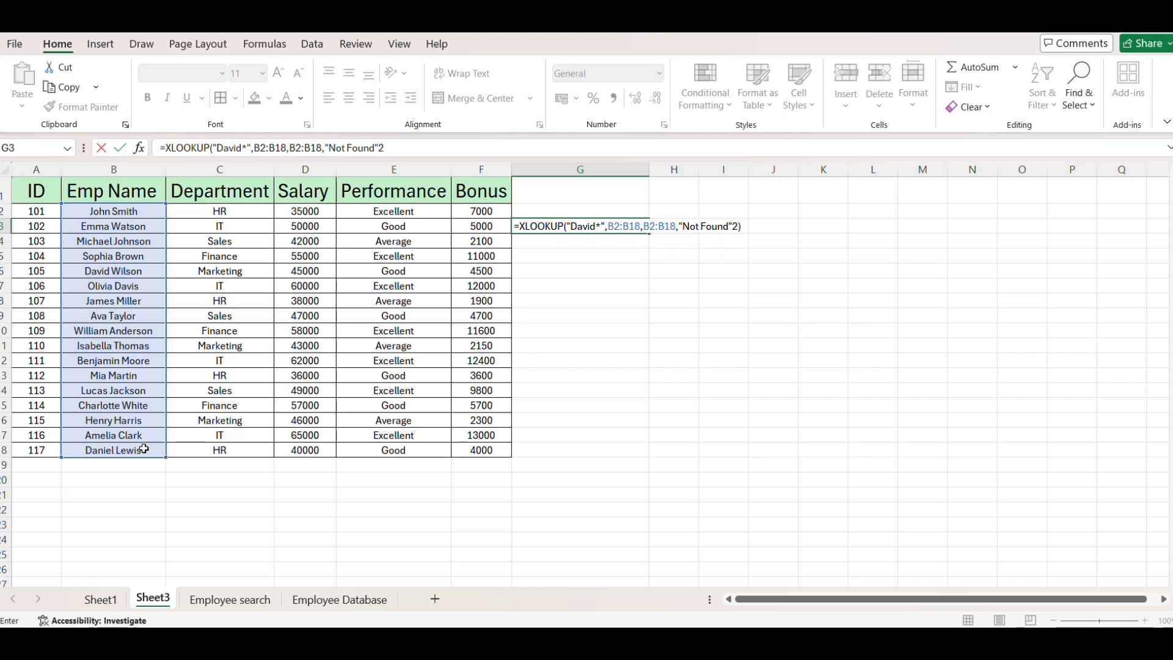
key("Return")
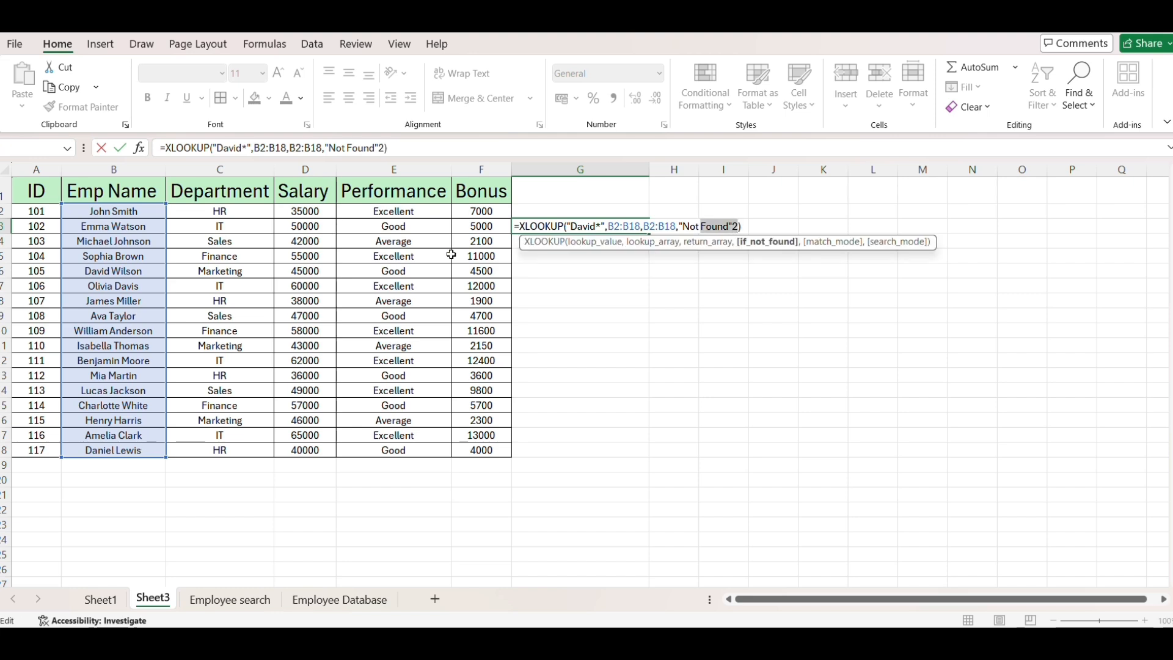
- Insert the missing comma between "Not Found" and match mode 2, and commit the wildcard XLOOKUP in G3
left_click(734, 226)
type(",")
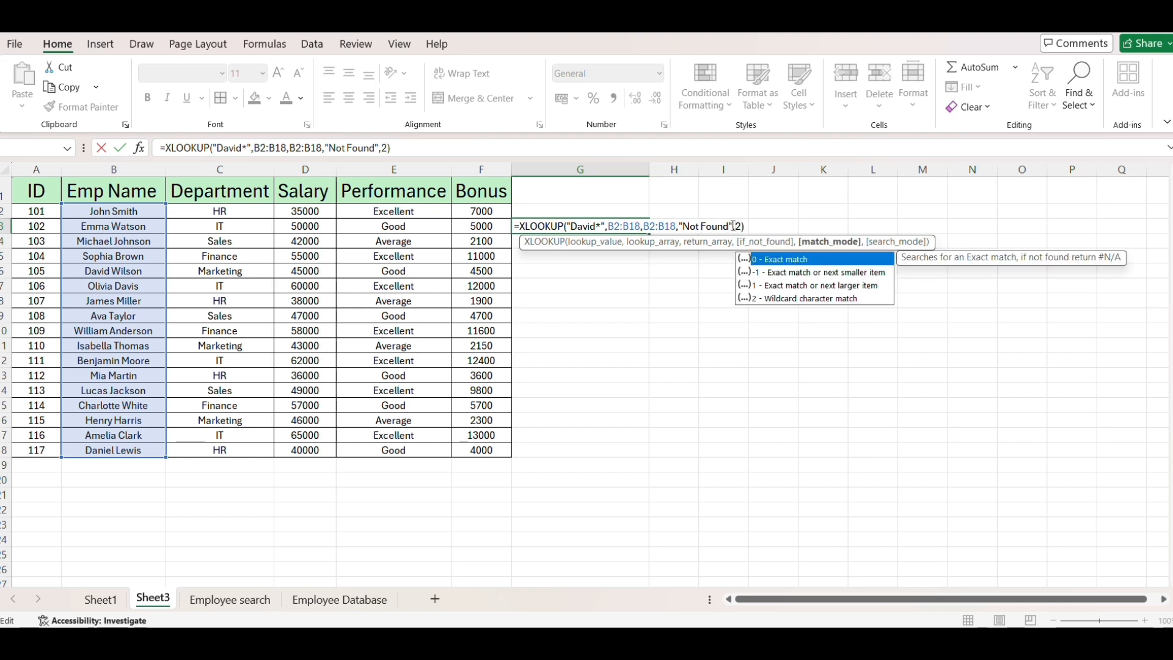
key("Return")
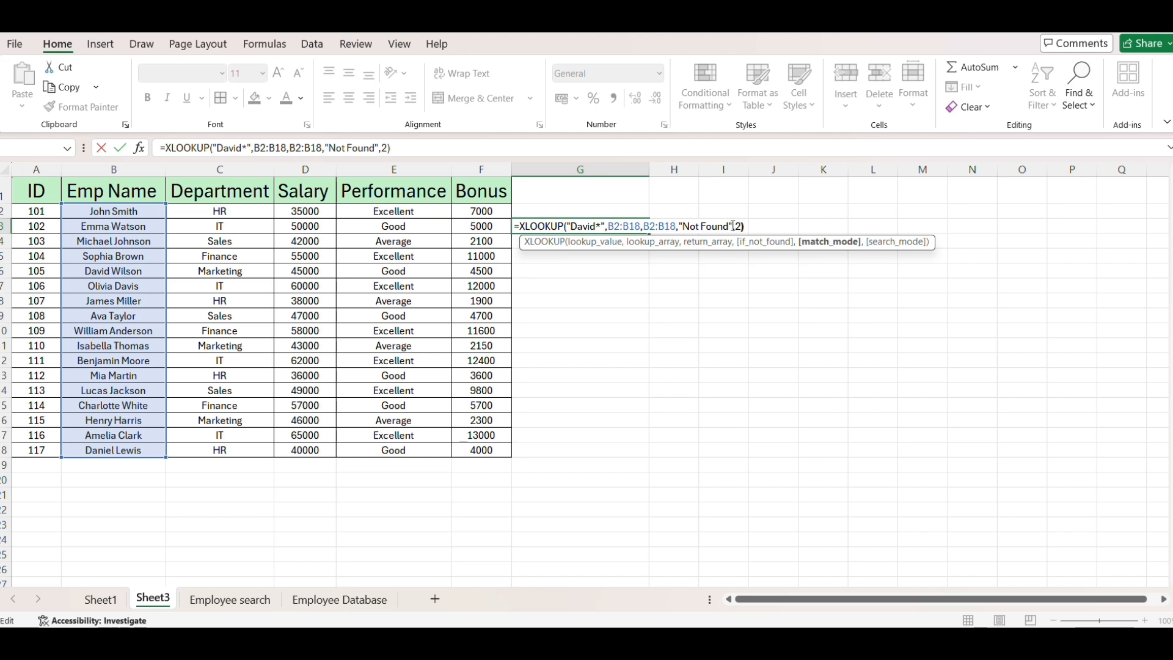
key("Return")
left_click(618, 228)
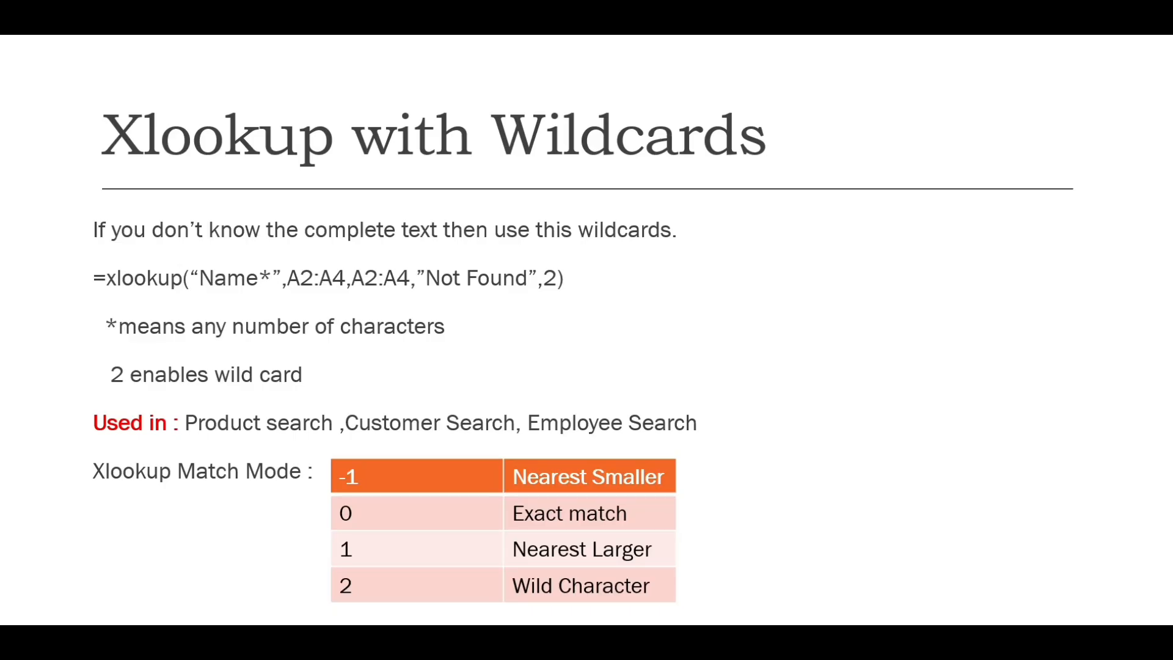
key("Right")
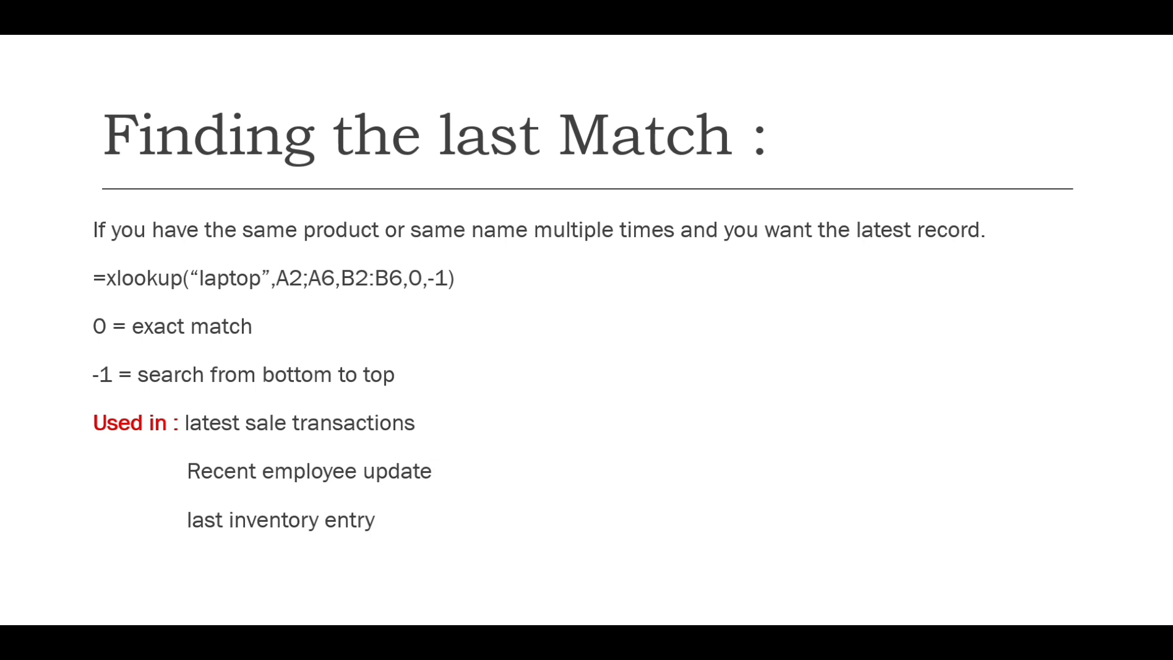
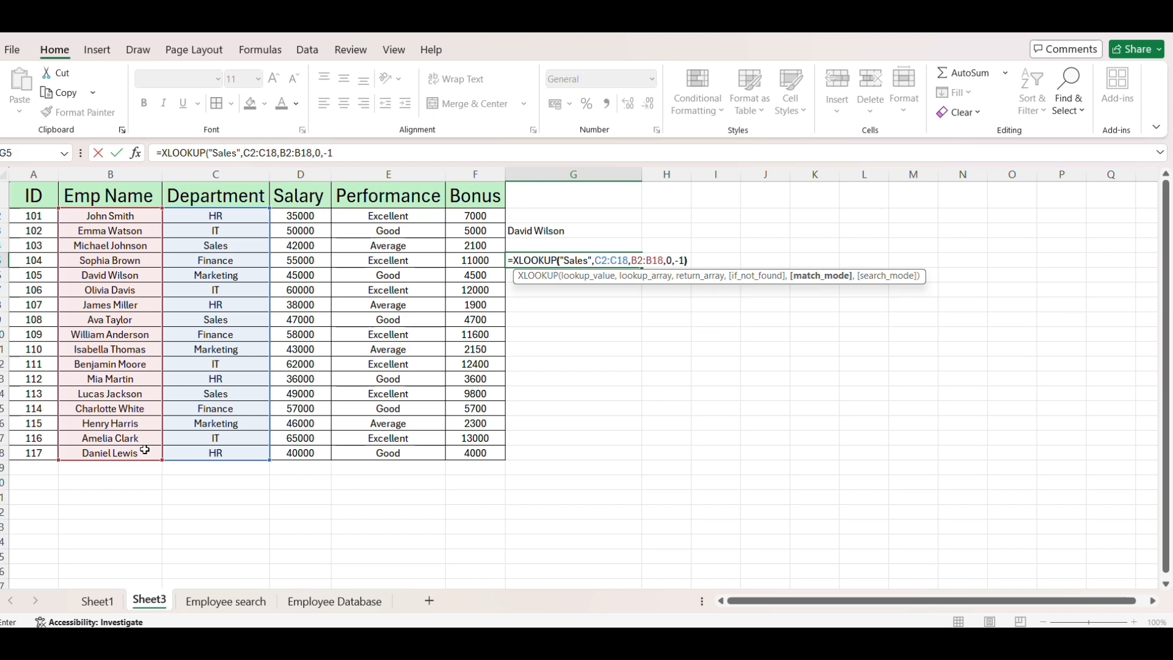
- Close and commit the G5 XLOOKUP for "Sales" over C2:C18 and B2:B18, ending with arguments 0 and -1
type(")")
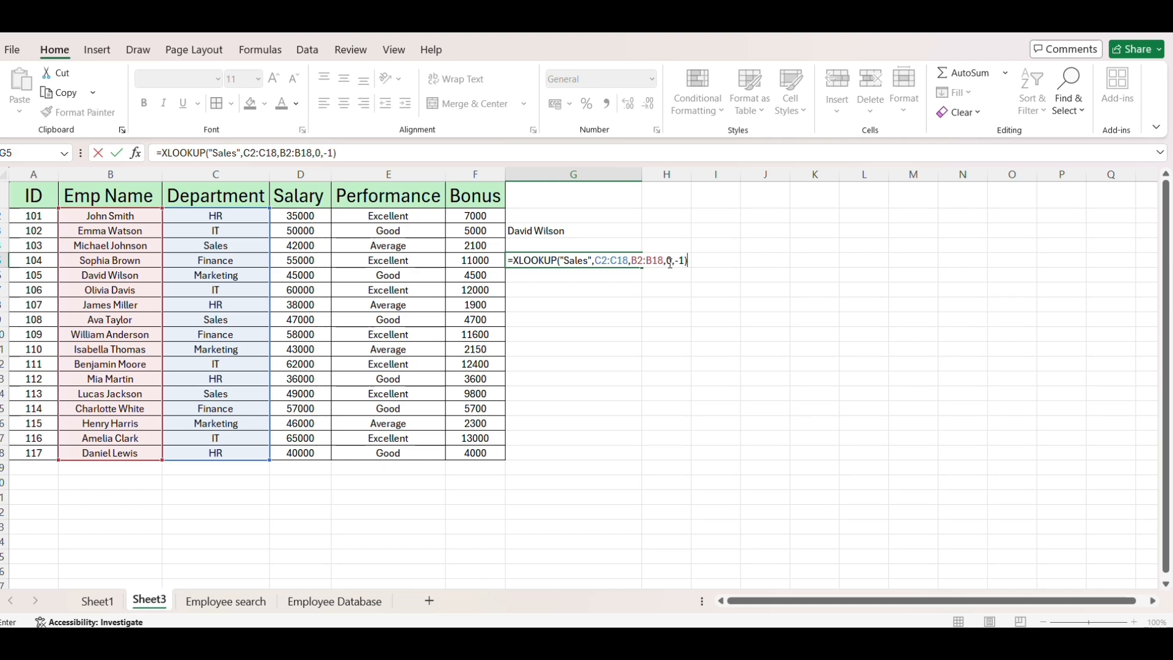
key("ctrl+Return")
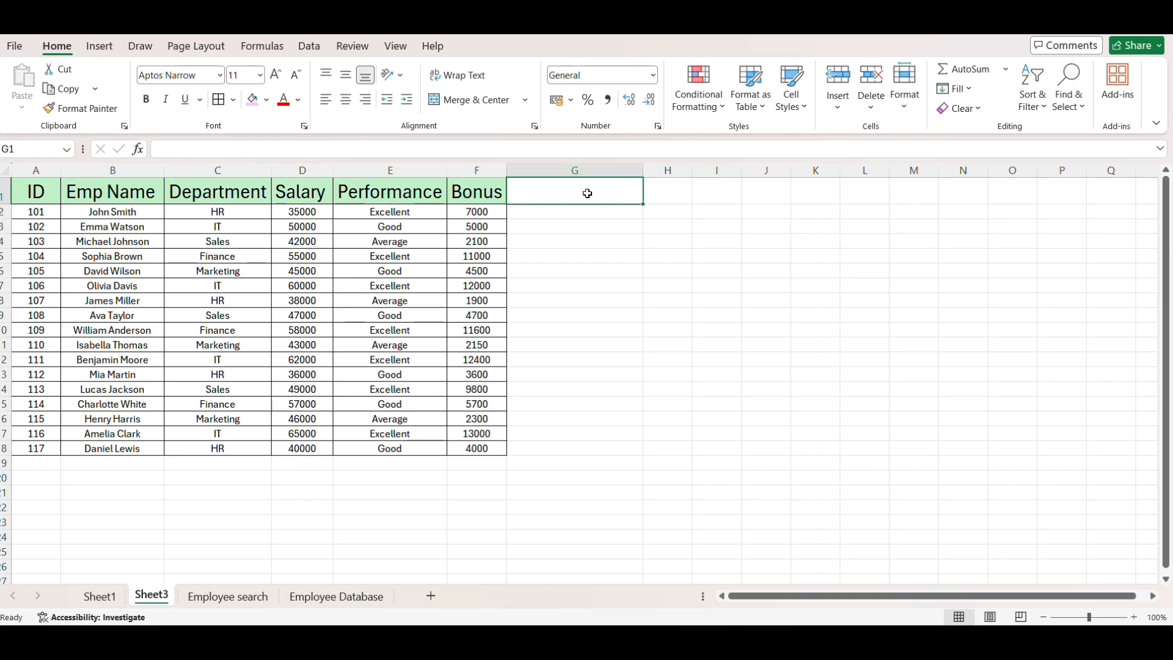
- Enter the heading "Enter ID here" in G1 and give the cell a thick outside border
type("Enter")
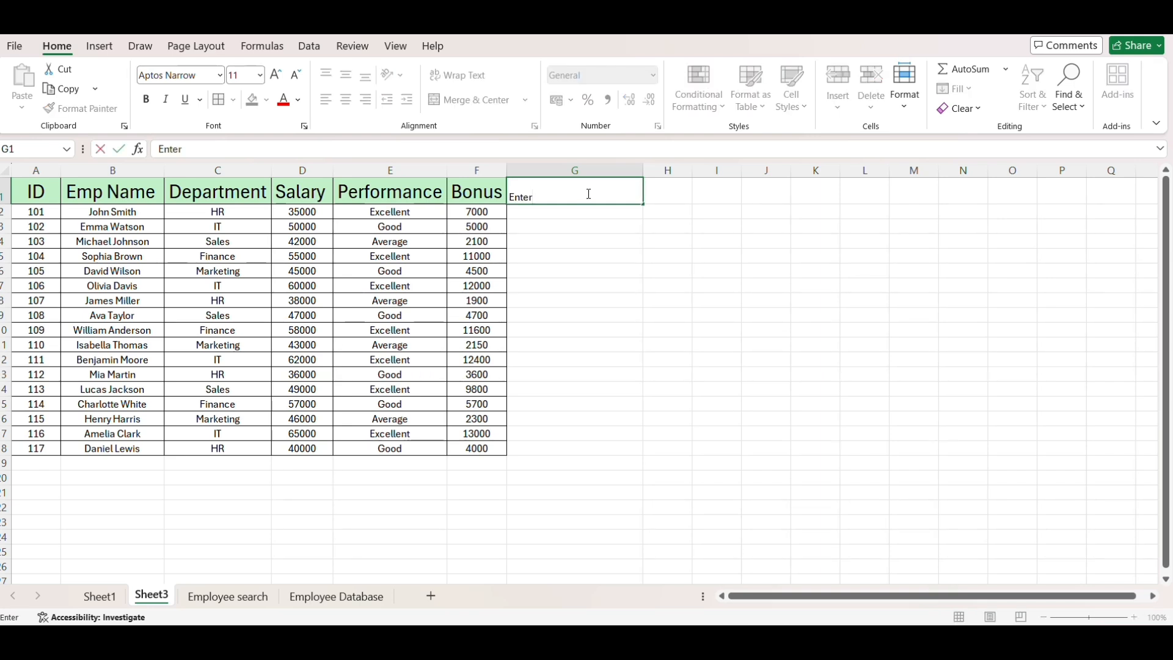
type(" ID here")
key("ctrl+Return")
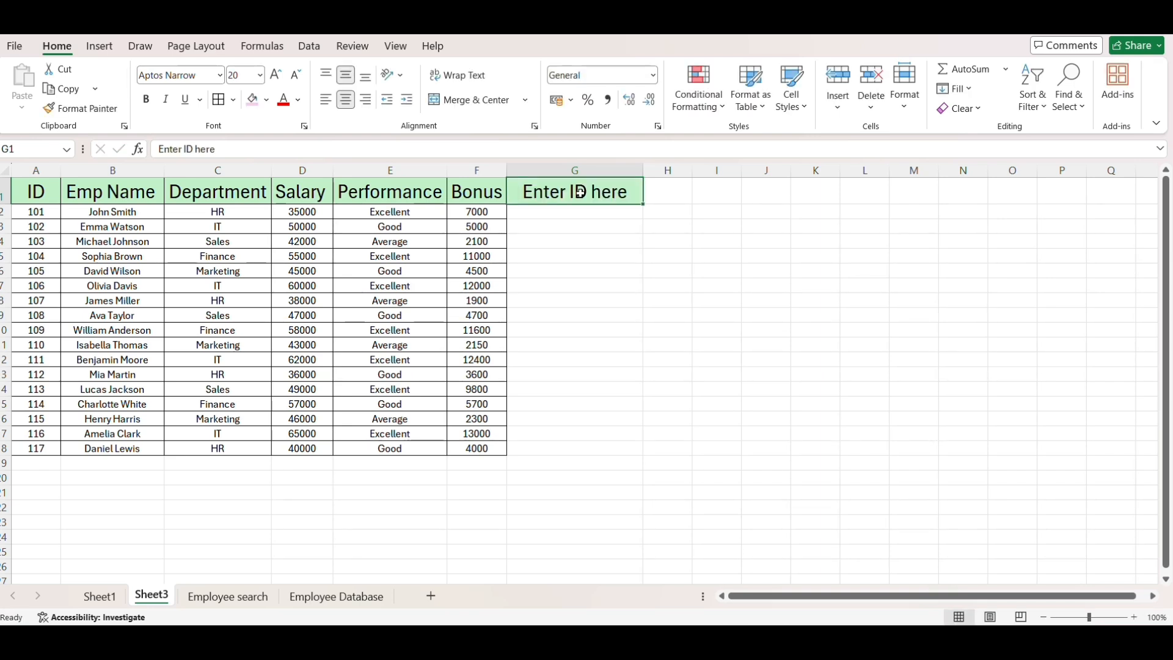
left_click(234, 100)
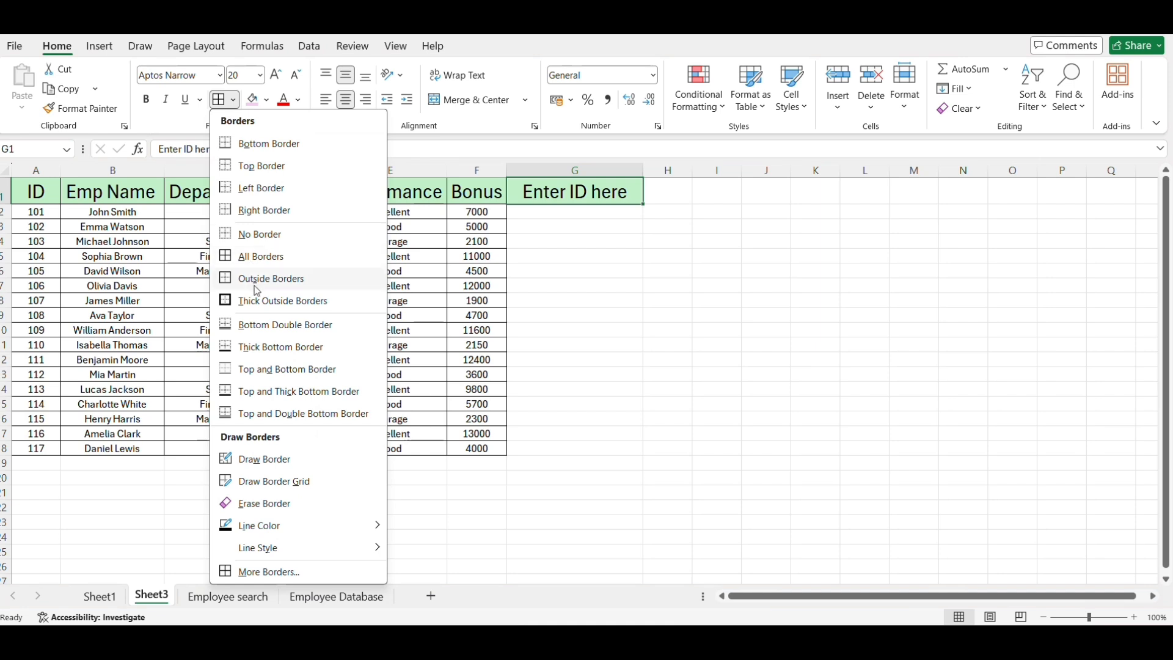
left_click(274, 325)
left_click(593, 221)
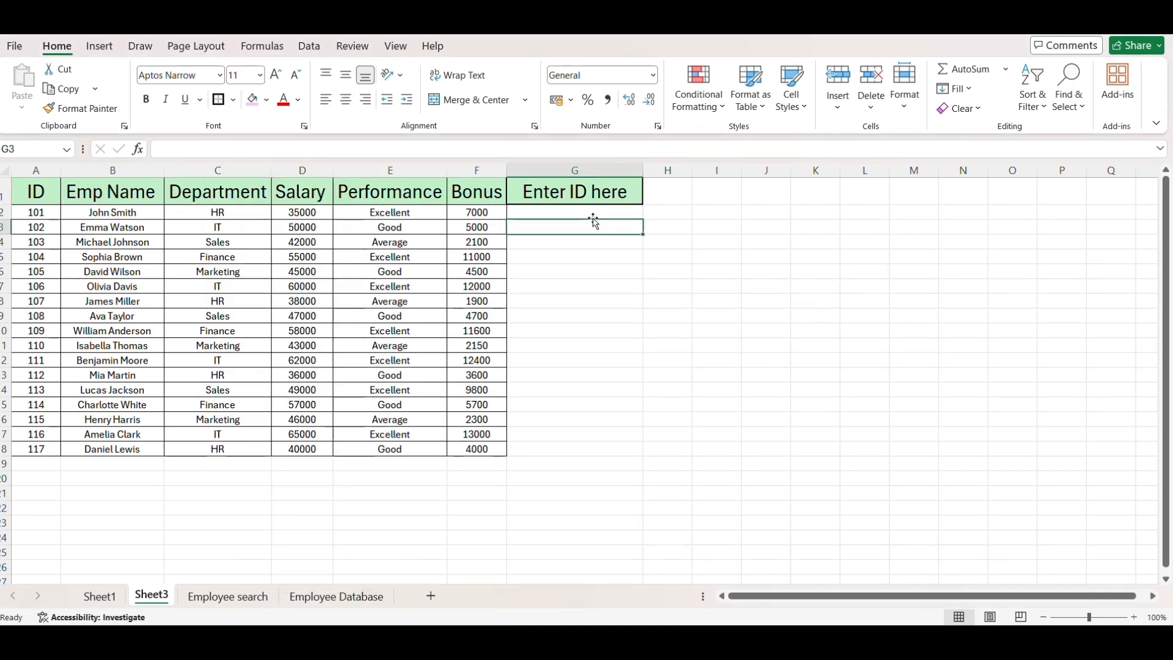
left_click(590, 199)
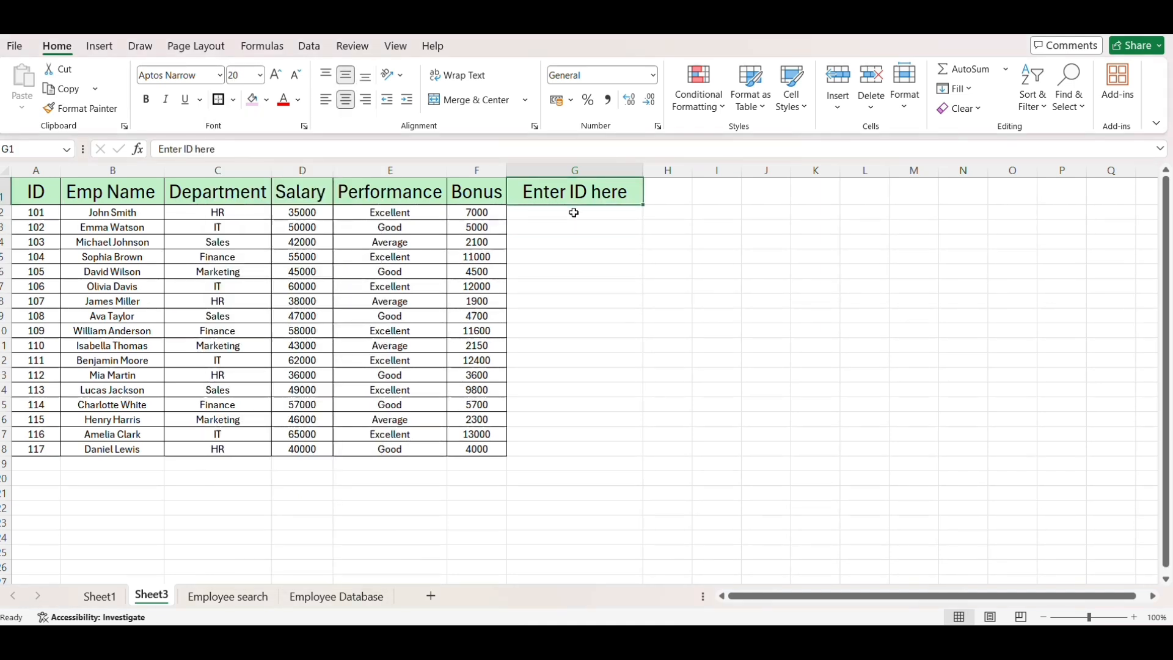
- Examine the employee records for IDs 102 and 103, from the name across to the bonus column
left_click(37, 227)
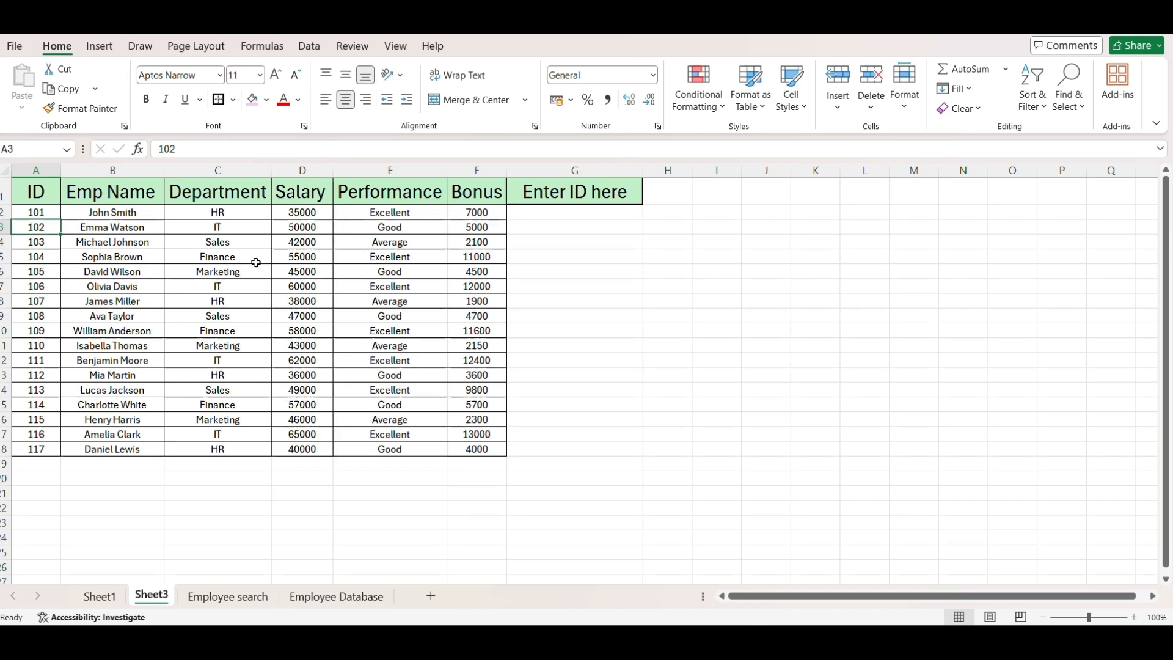
left_click(152, 224)
key("F2")
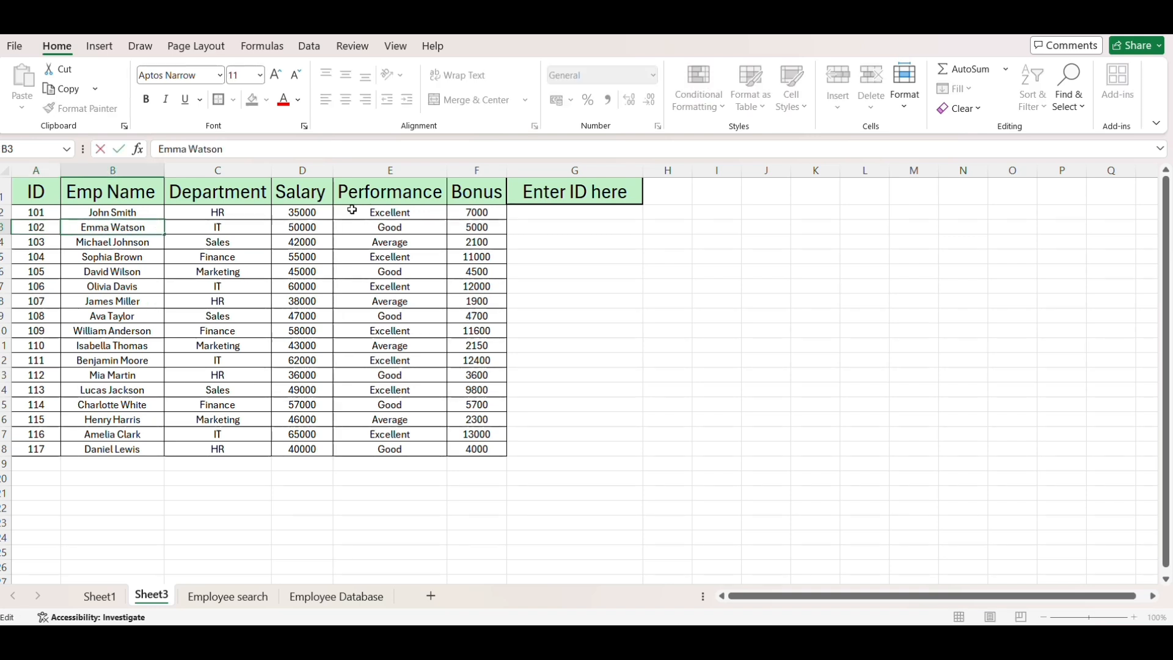
left_click(98, 245)
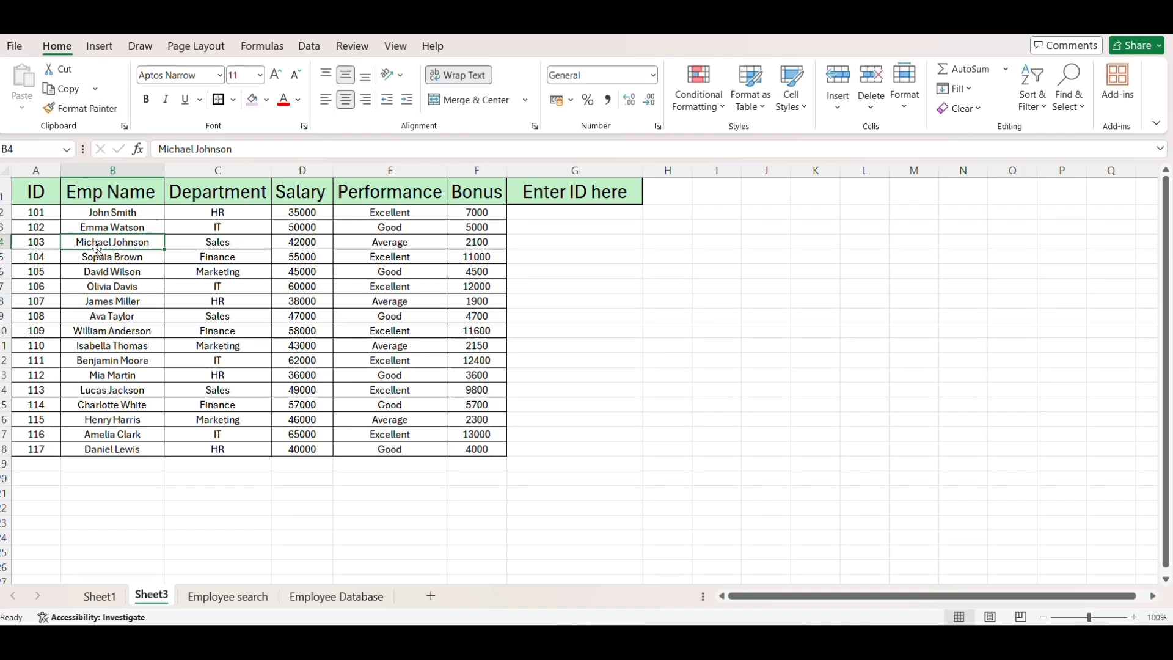
left_click_drag(102, 241, 471, 238)
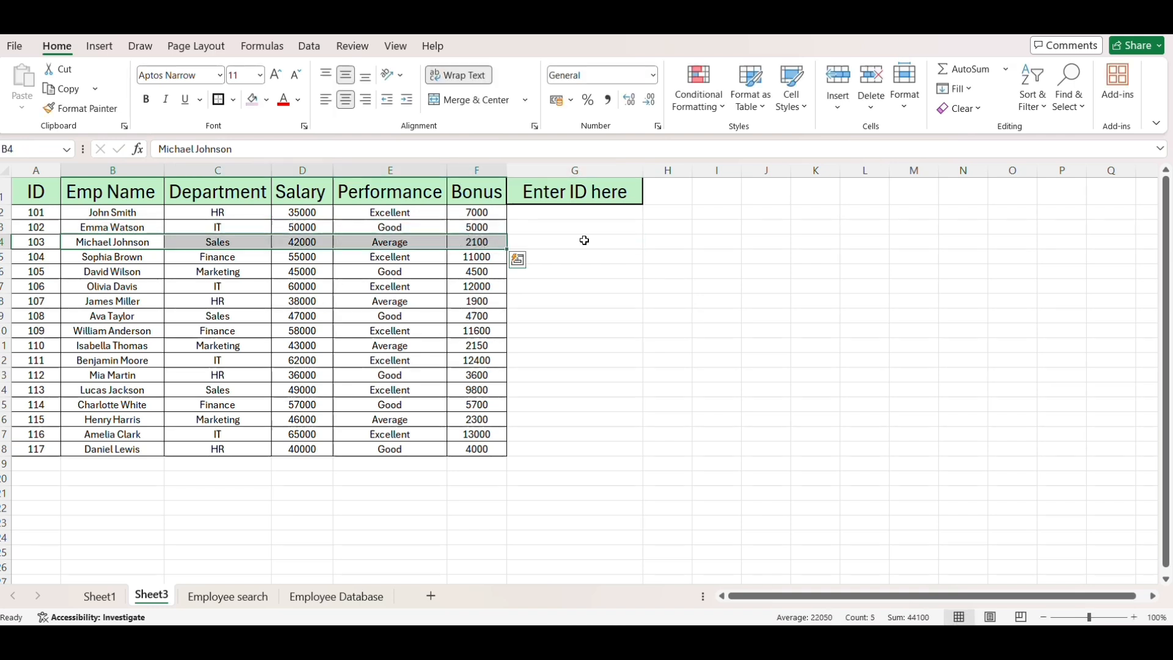
- Start an XLOOKUP formula in G1 with G1 as the lookup value, replacing the heading text
left_click(579, 230)
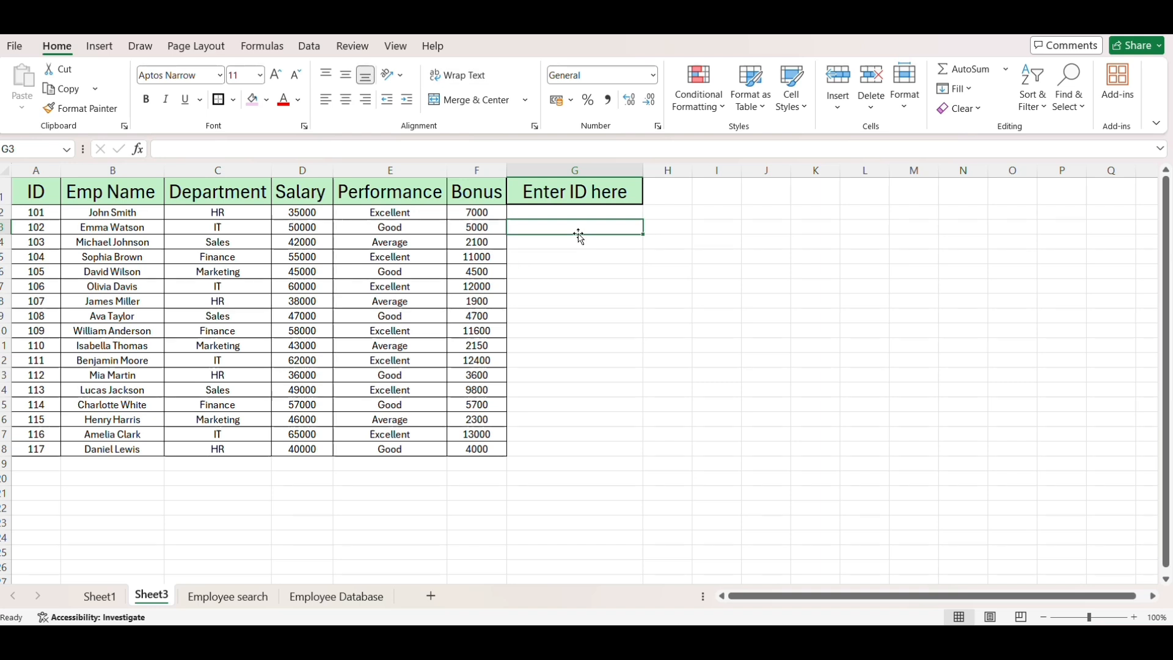
left_click(574, 215)
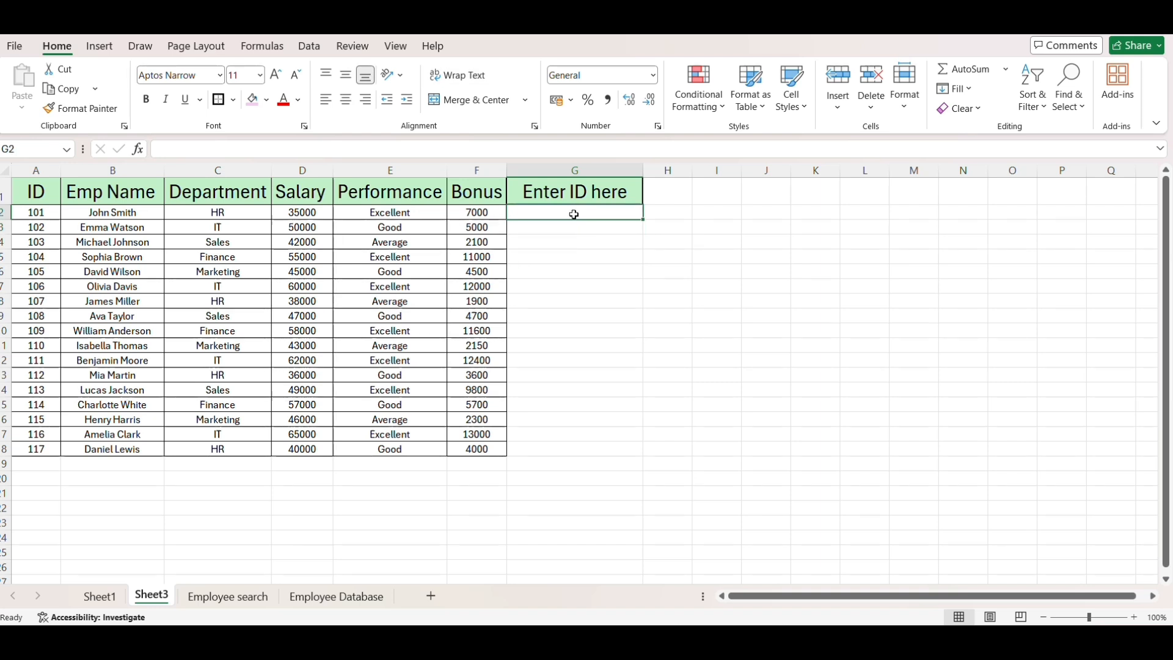
key("Up")
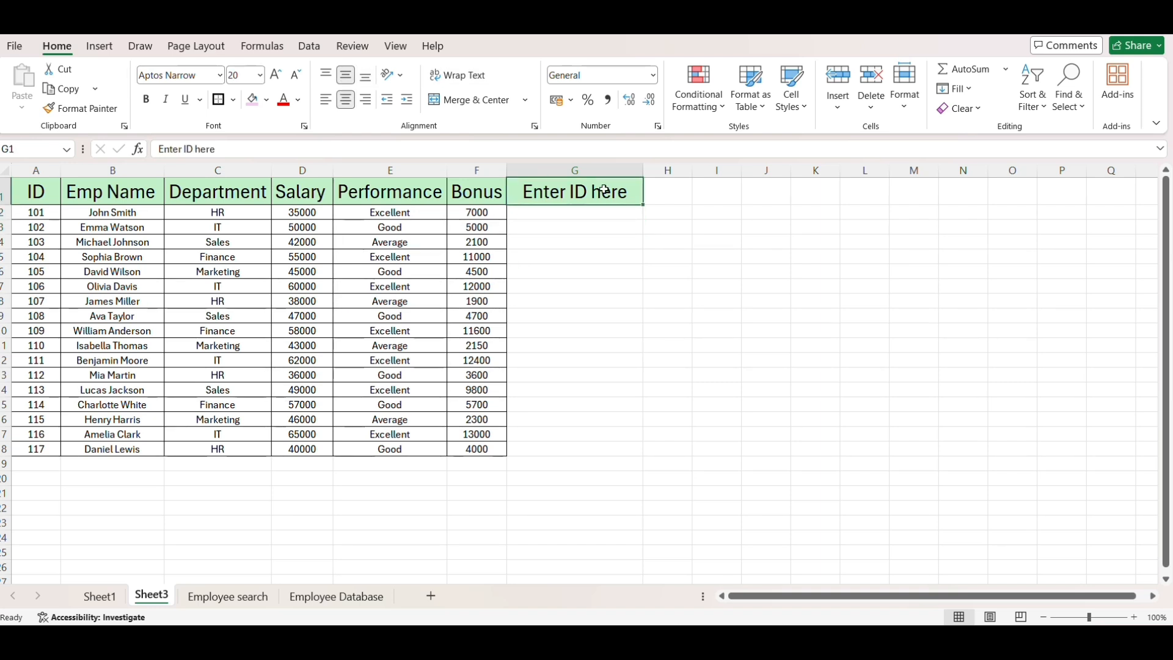
type("=x")
key("BackSpace")
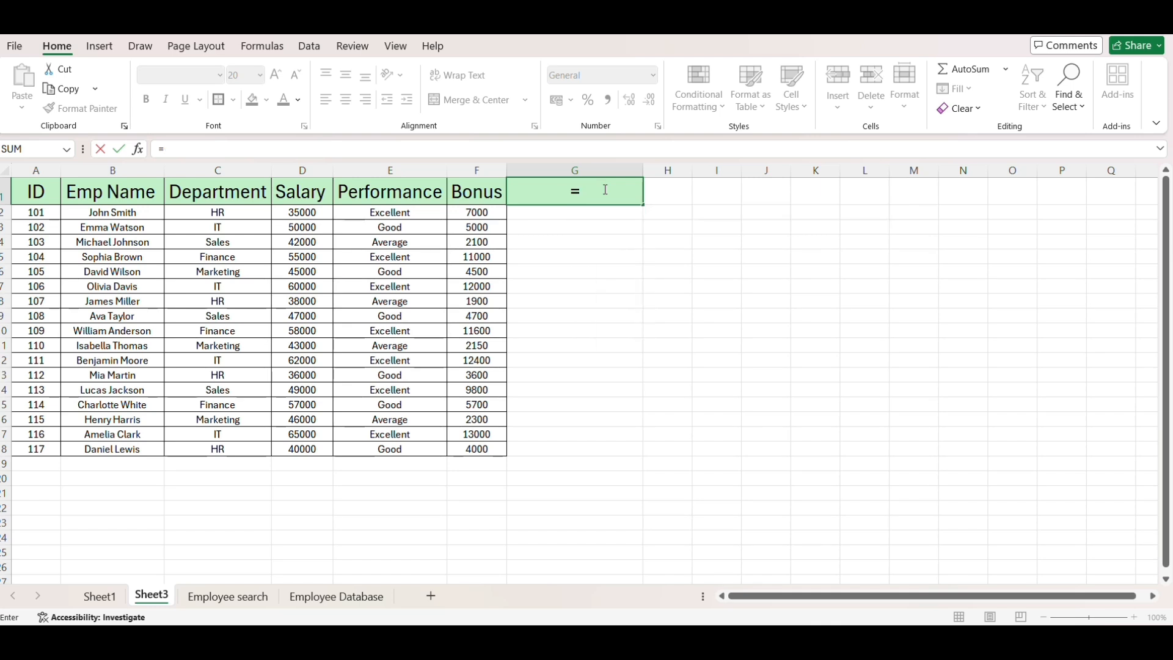
type("xlookup(")
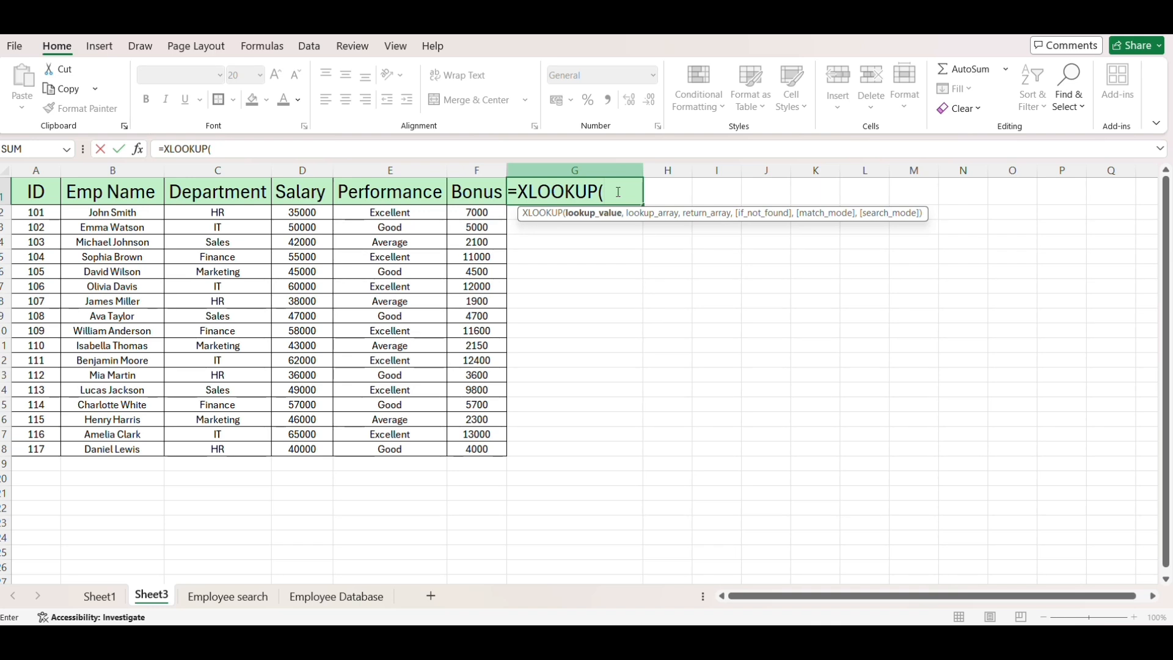
type("G1,")
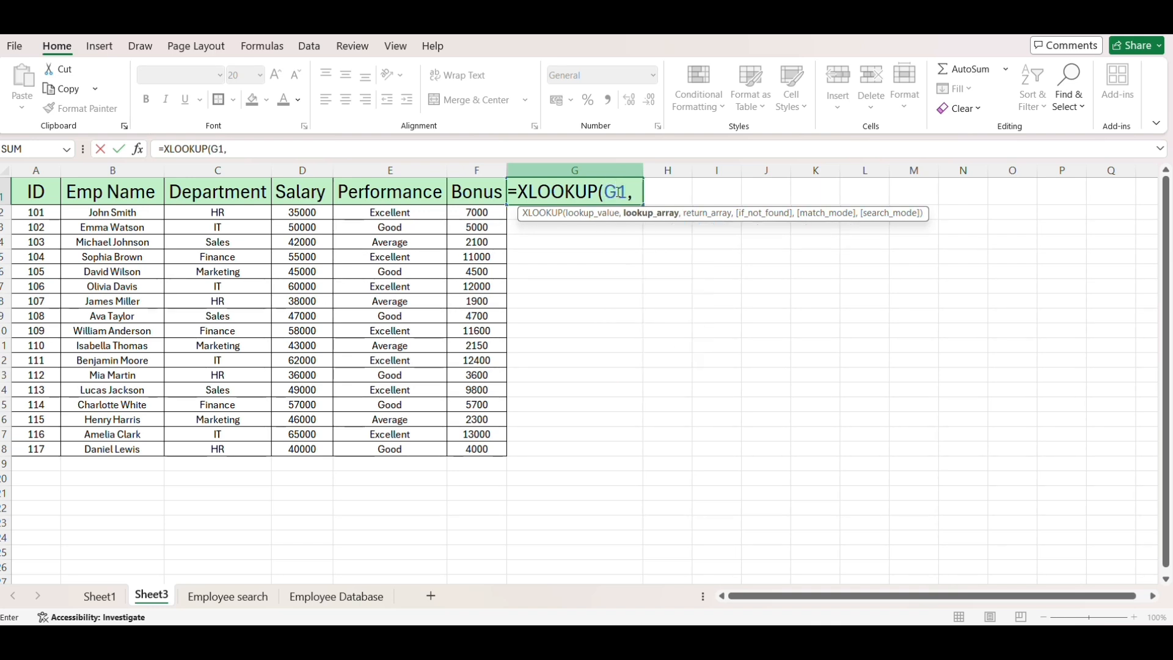
- Use the IDs in A2:A18 as the lookup array and the employee details in B2:F18 as the return array
left_click_drag(36, 212, 42, 450)
type(",")
left_click_drag(112, 212, 484, 450)
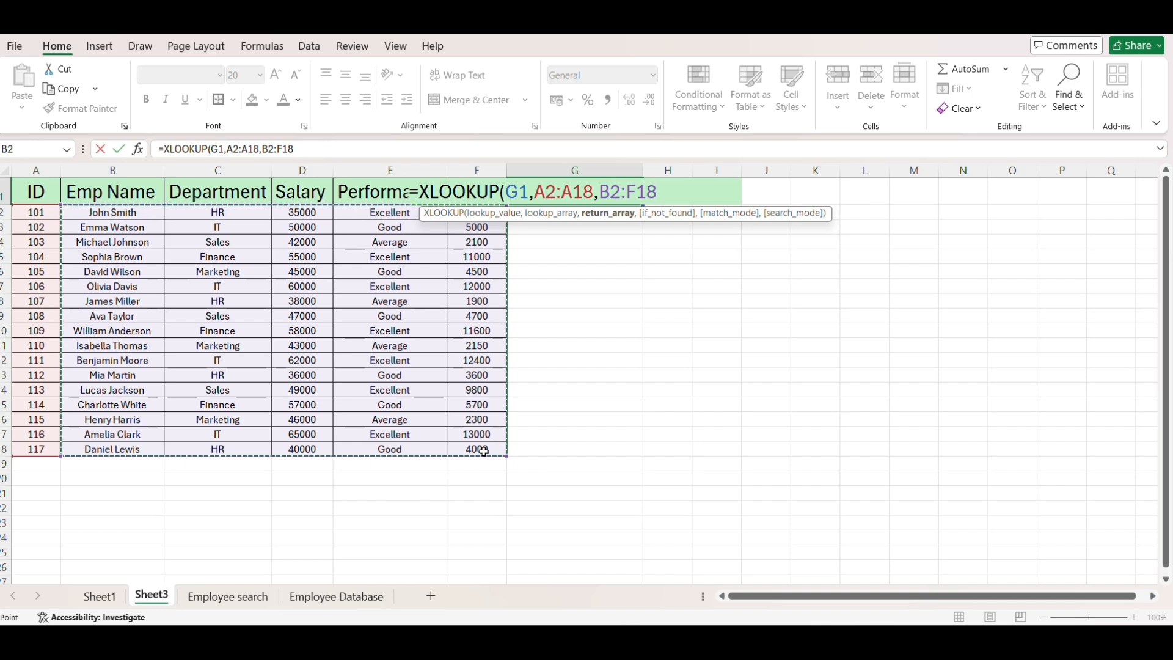
type(",")
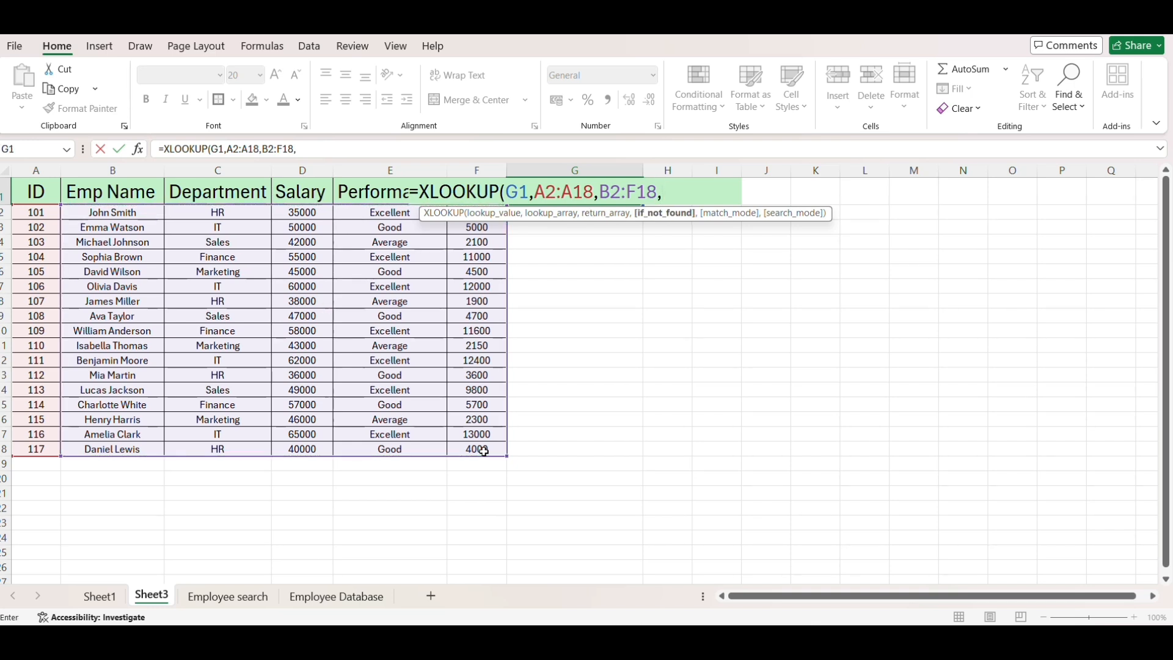
type("\"Not Found\")")
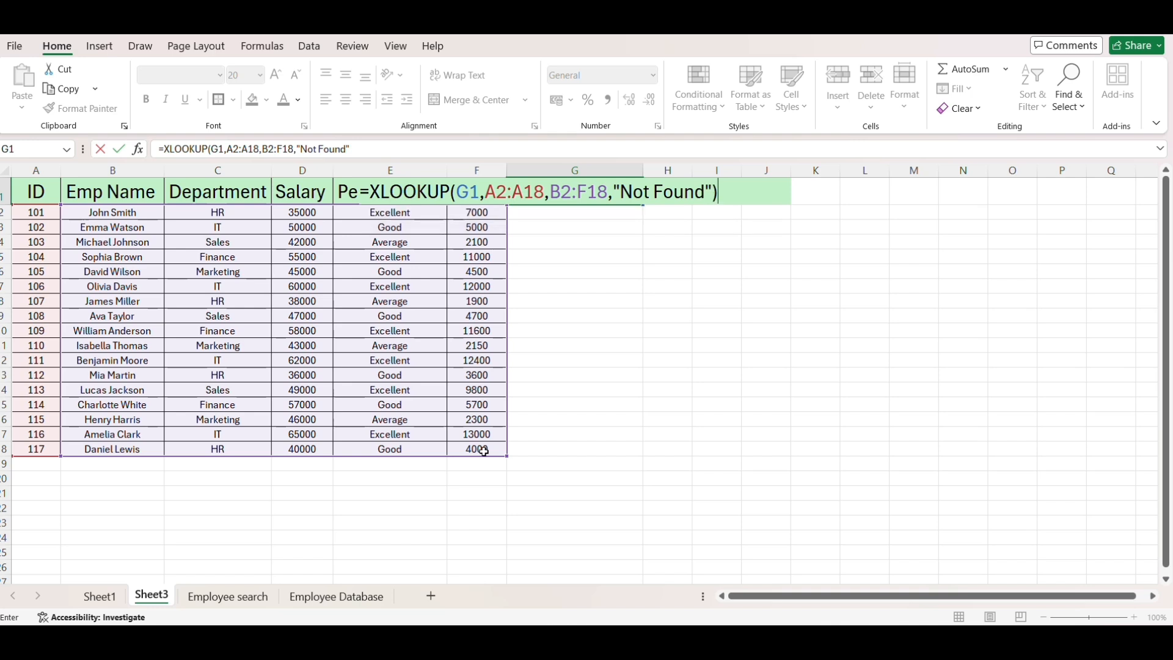
- Add "Not Found" as the if_not_found text, commit the G1 formula, and dismiss the circular reference warning
key("Return")
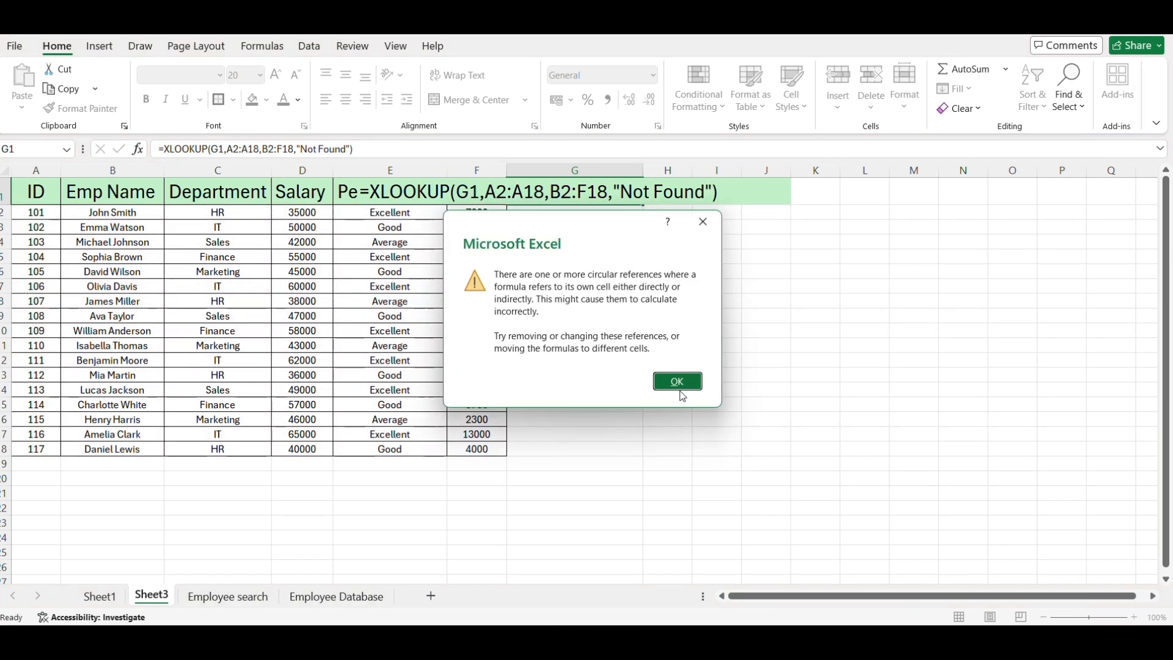
left_click(680, 383)
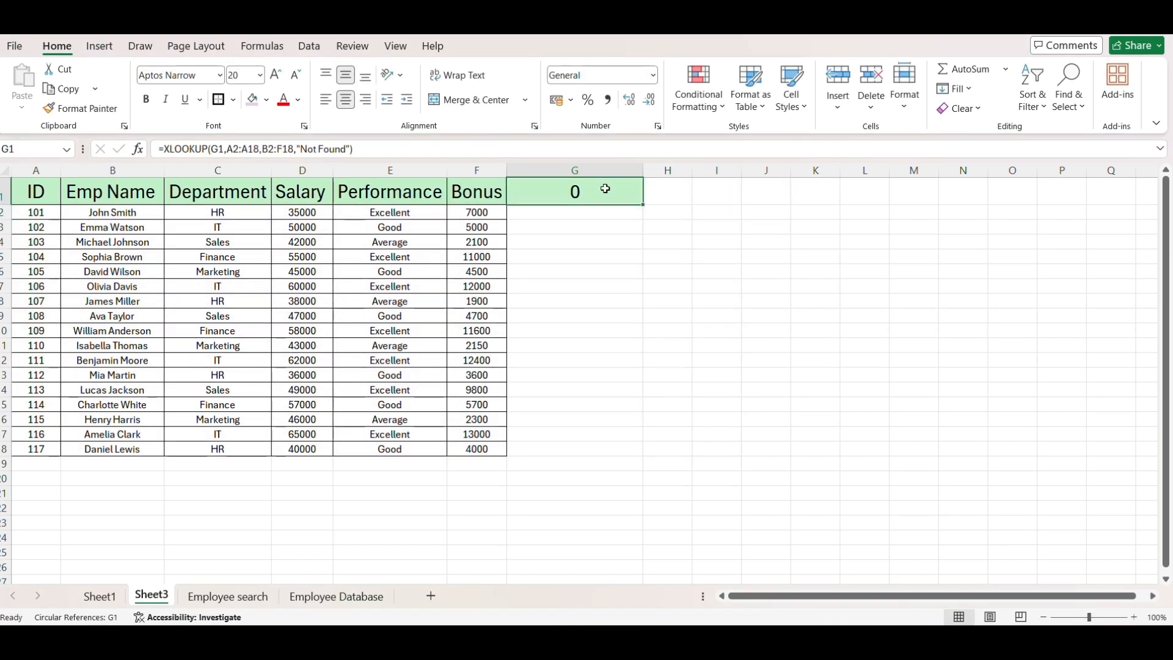
- Replace the lookup value G1 with 104 in the G1 formula, and compare the spilled details with that ID's table row
double_click(589, 192)
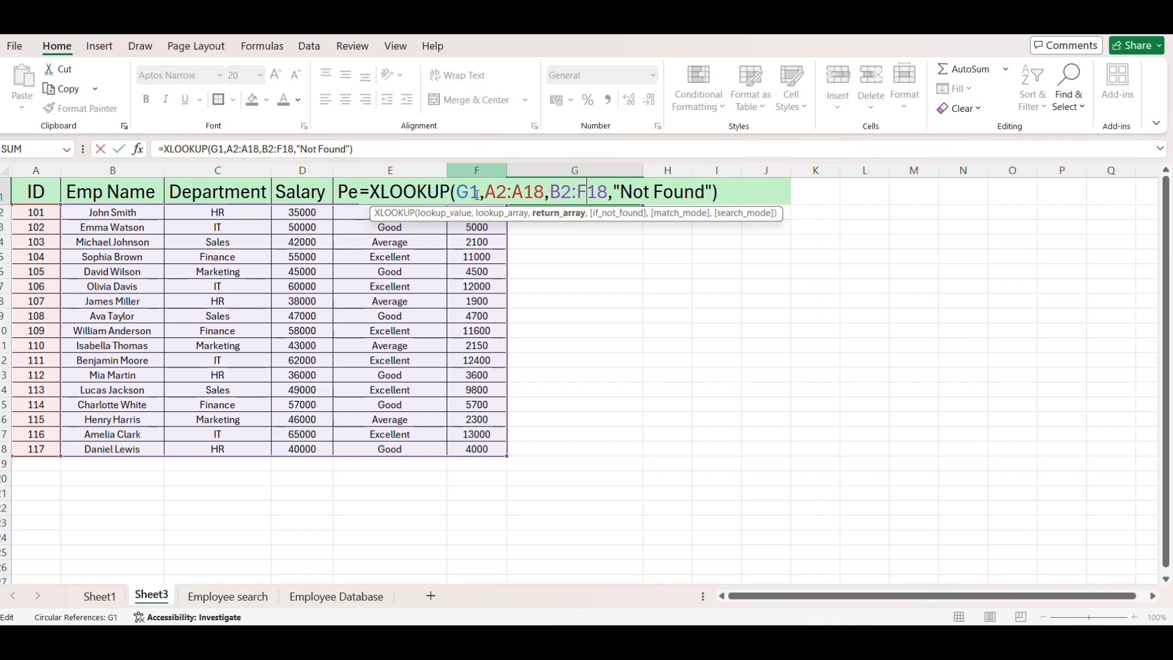
double_click(473, 193)
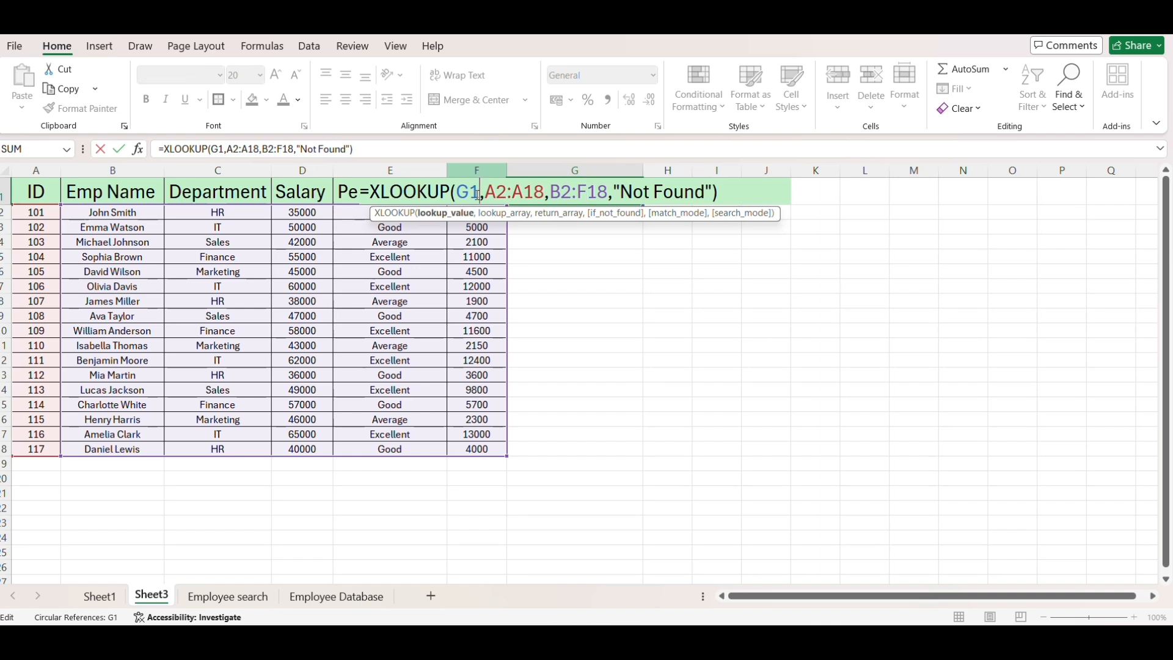
type("104")
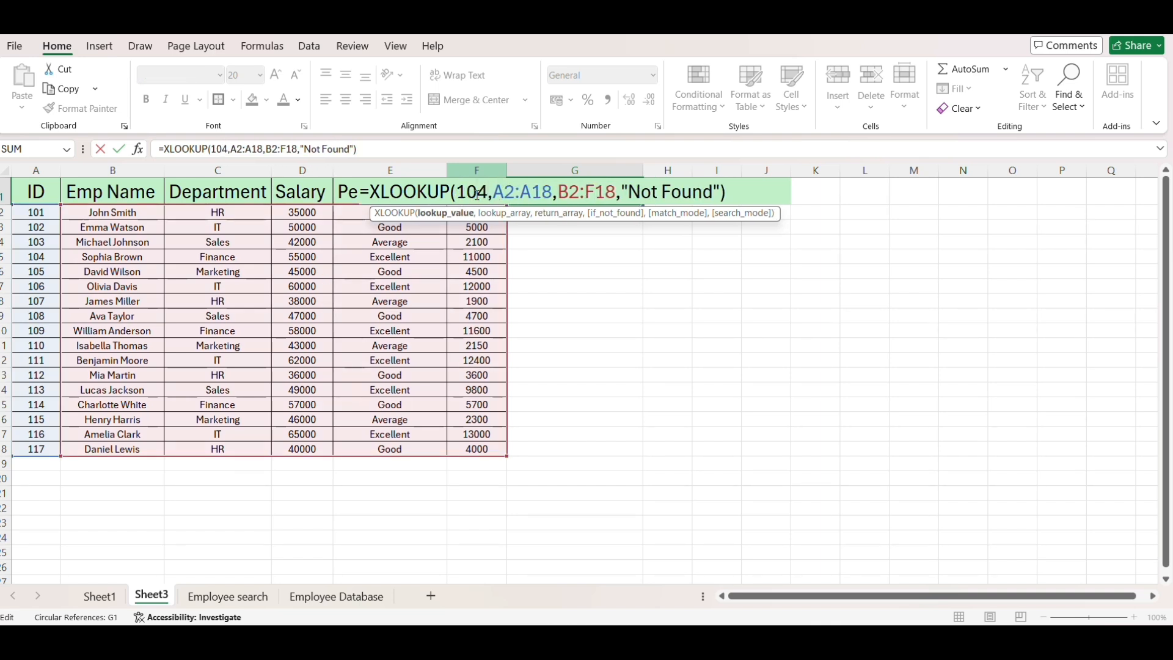
key("Return")
left_click_drag(611, 192, 818, 193)
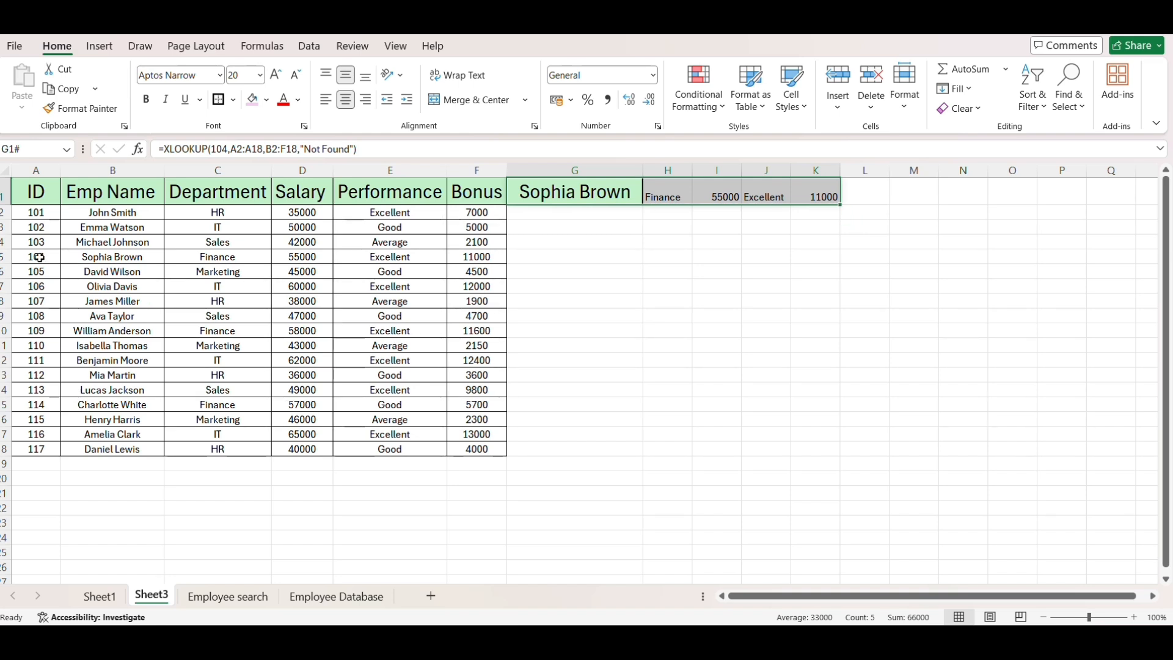
left_click_drag(39, 257, 531, 257)
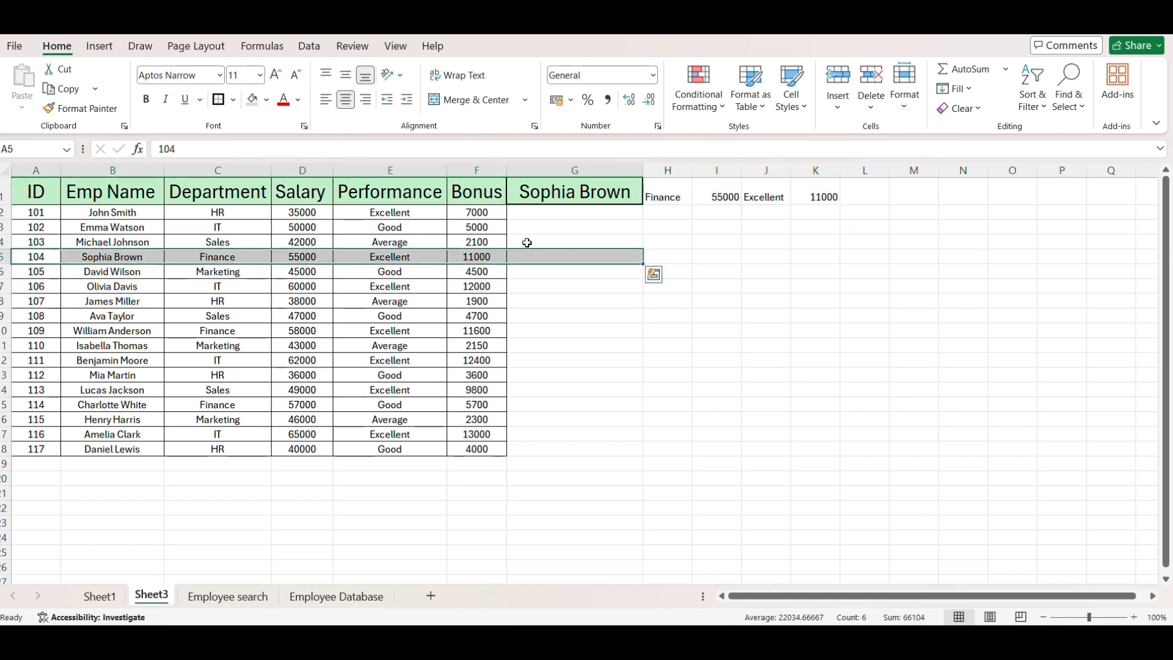
- Change the lookup value in the G1 XLOOKUP to 110, and compare the spilled details with that ID's table row
left_click(551, 189)
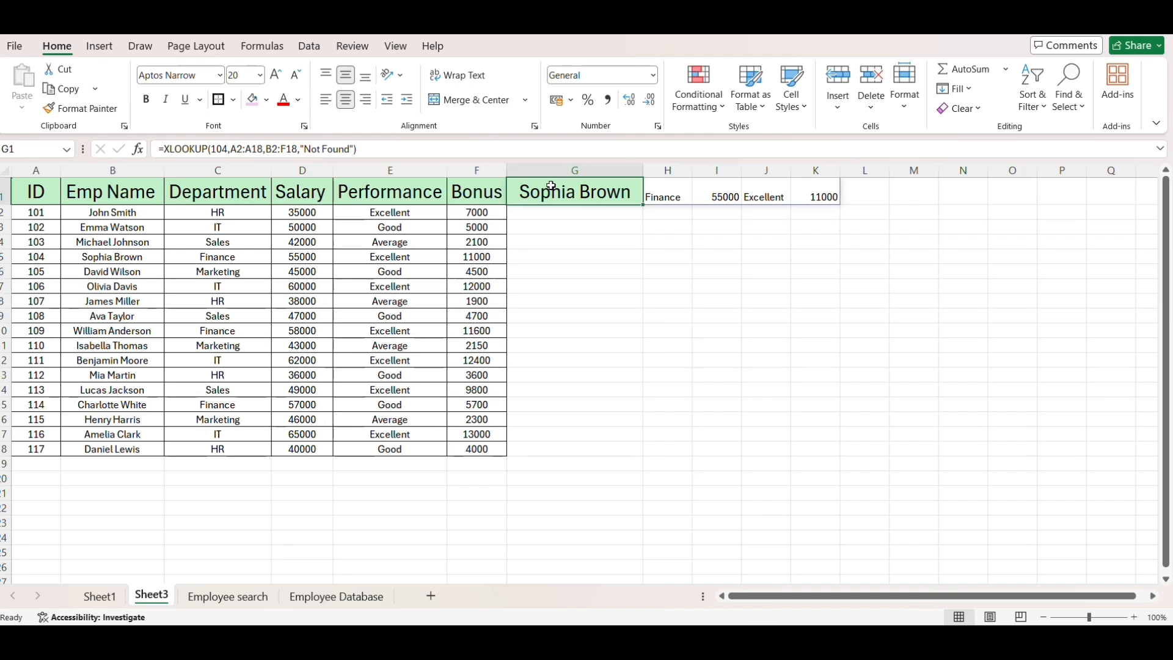
double_click(551, 186)
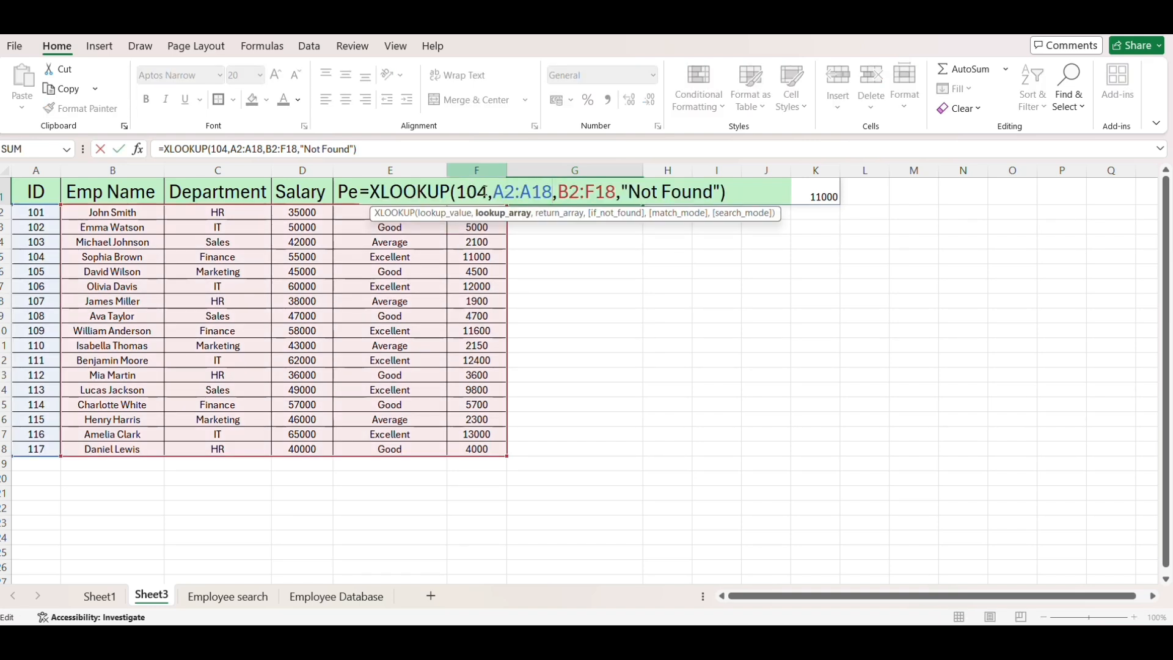
left_click(484, 192)
key("BackSpace")
key("BackSpace")
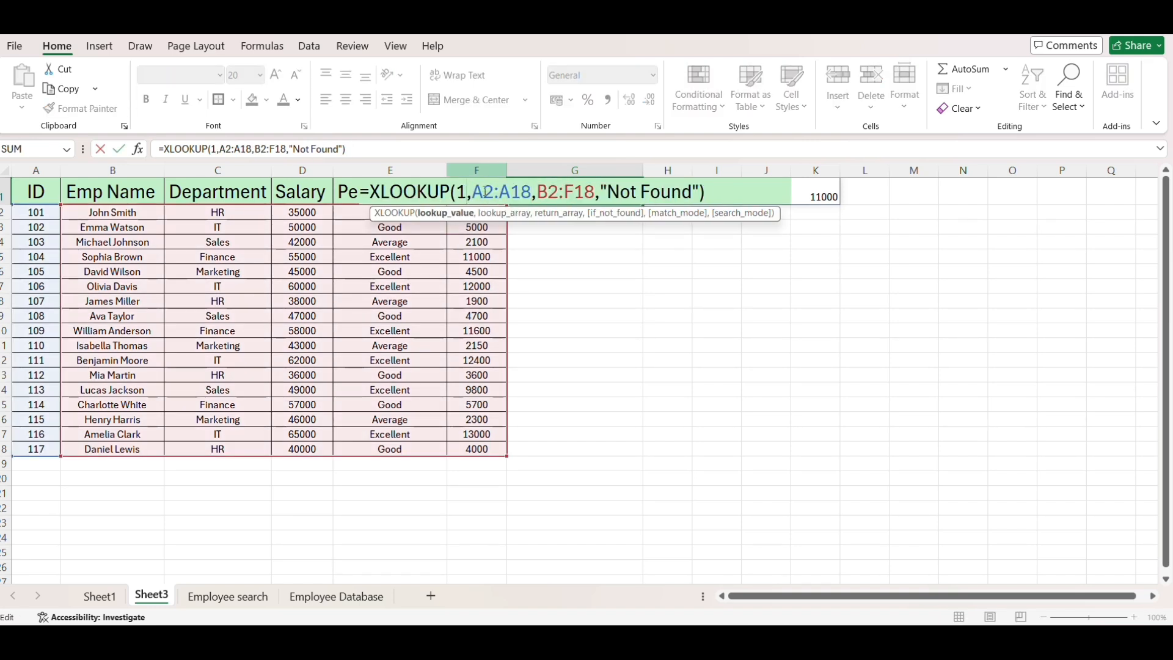
type("10")
key("Return")
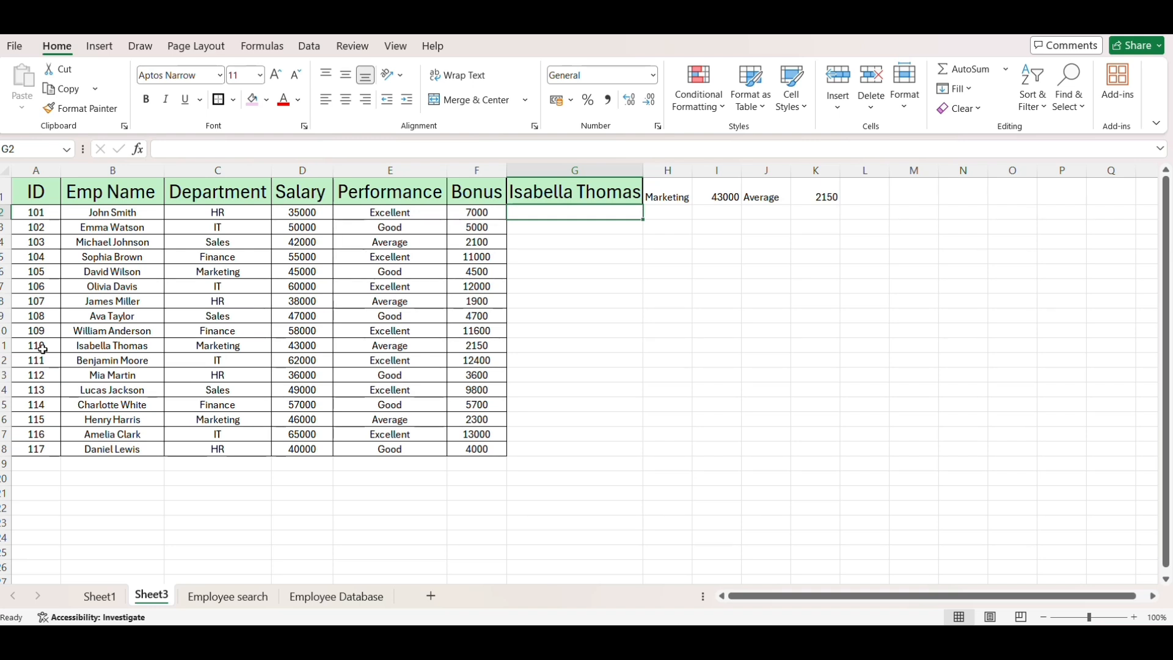
left_click_drag(42, 349, 483, 346)
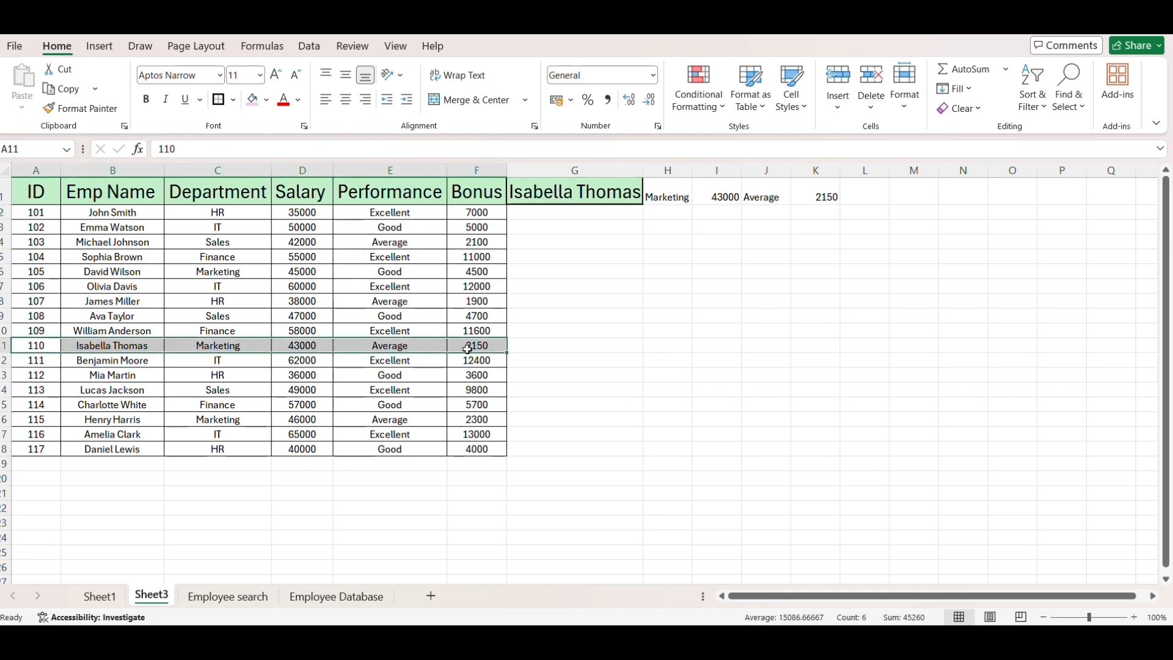
left_click_drag(577, 191, 813, 182)
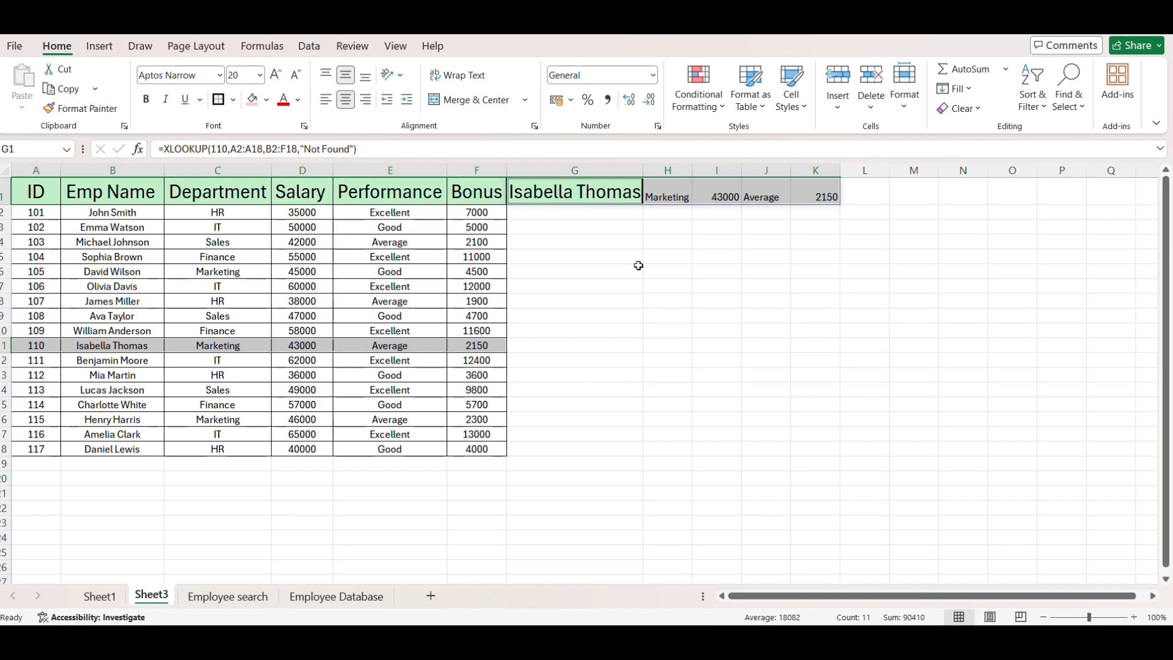
- Change the lookup value in the G1 XLOOKUP to 120, an ID missing from the table, and select the result cell
double_click(594, 190)
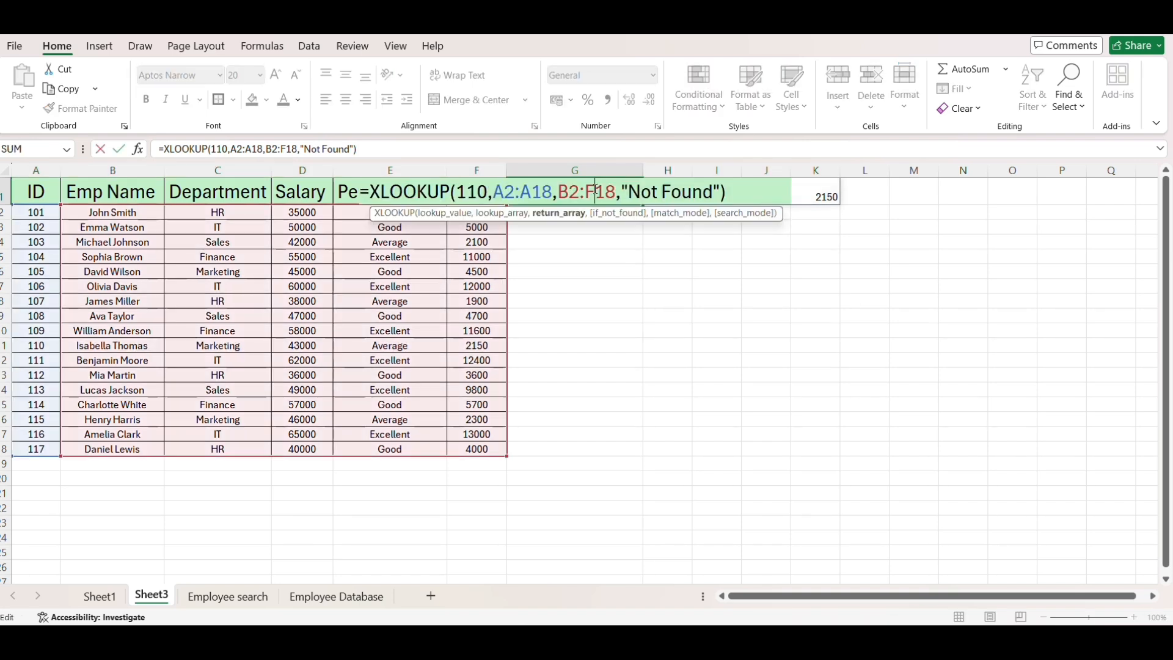
left_click(487, 196)
key("BackSpace")
key("BackSpace")
key("BackSpace")
type("120")
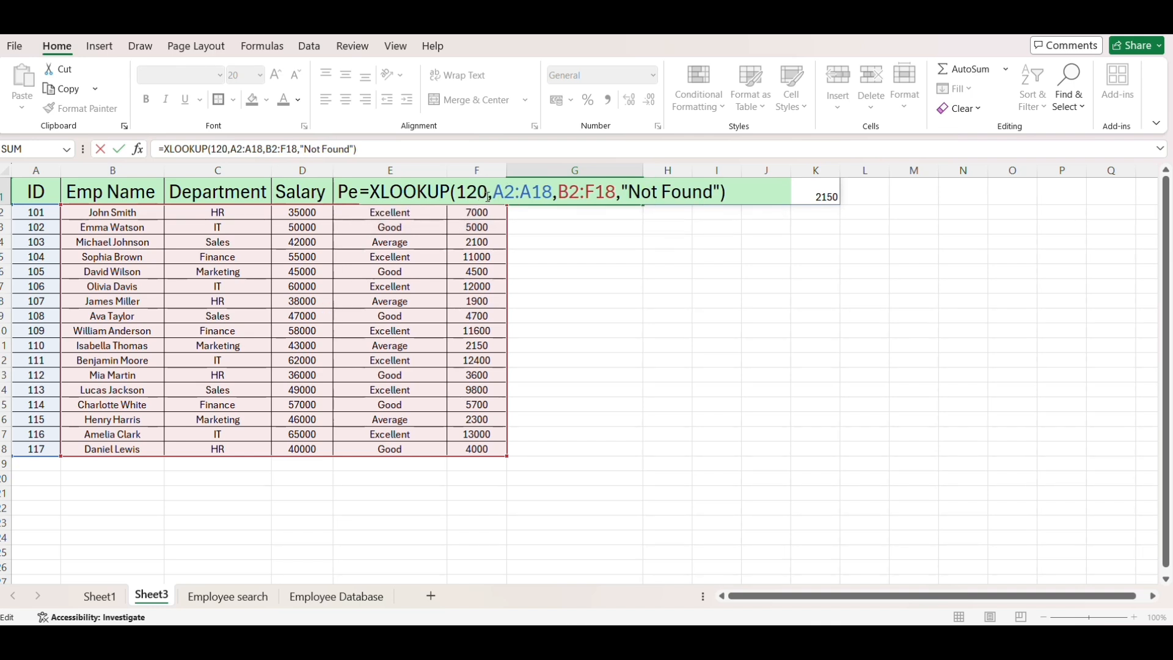
key("Return")
left_click(513, 191)
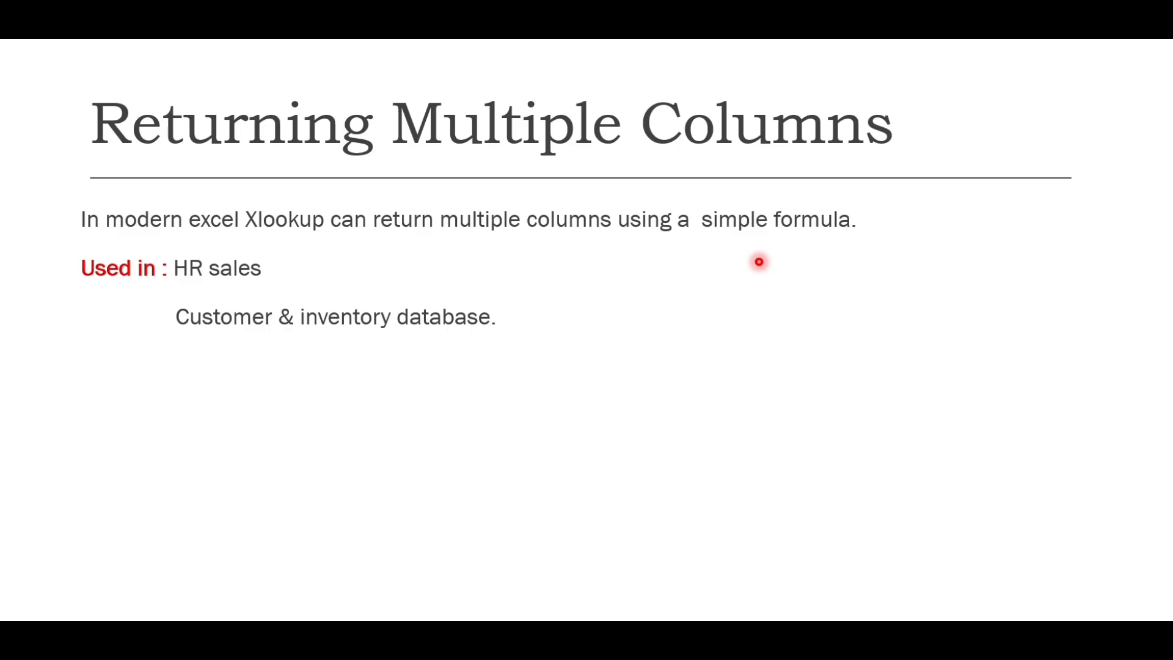
left_click(758, 261)
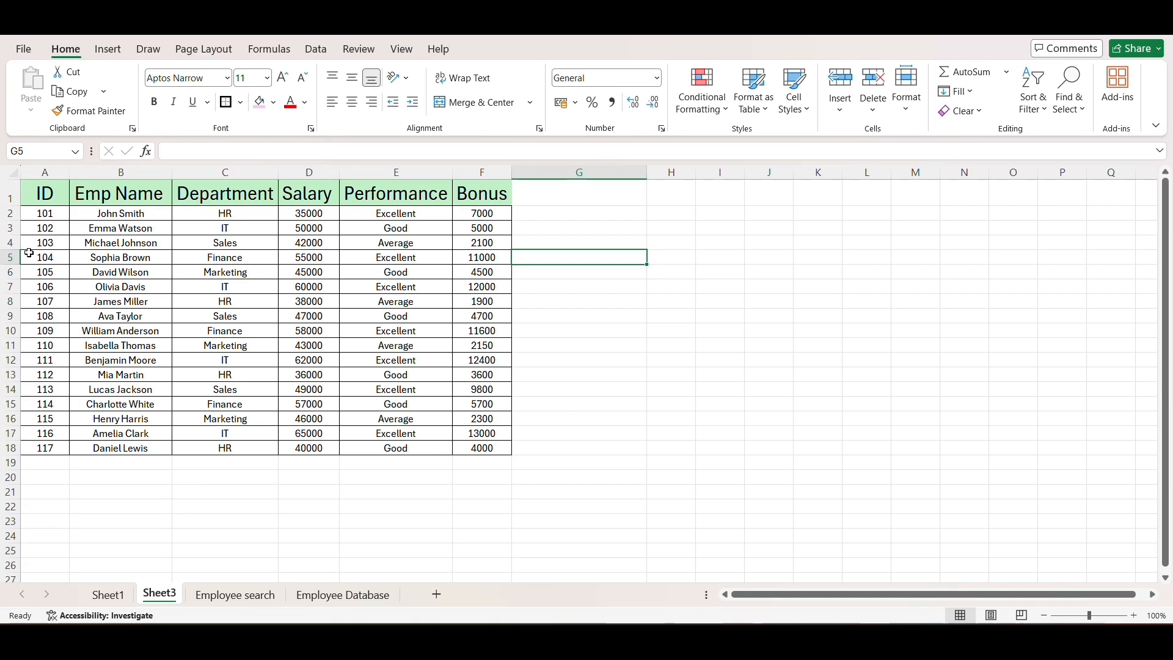
- Start an XLOOKUP formula in G4 that combines the ID and name of row 5 as the lookup value, A5&B5
left_click_drag(29, 253, 121, 254)
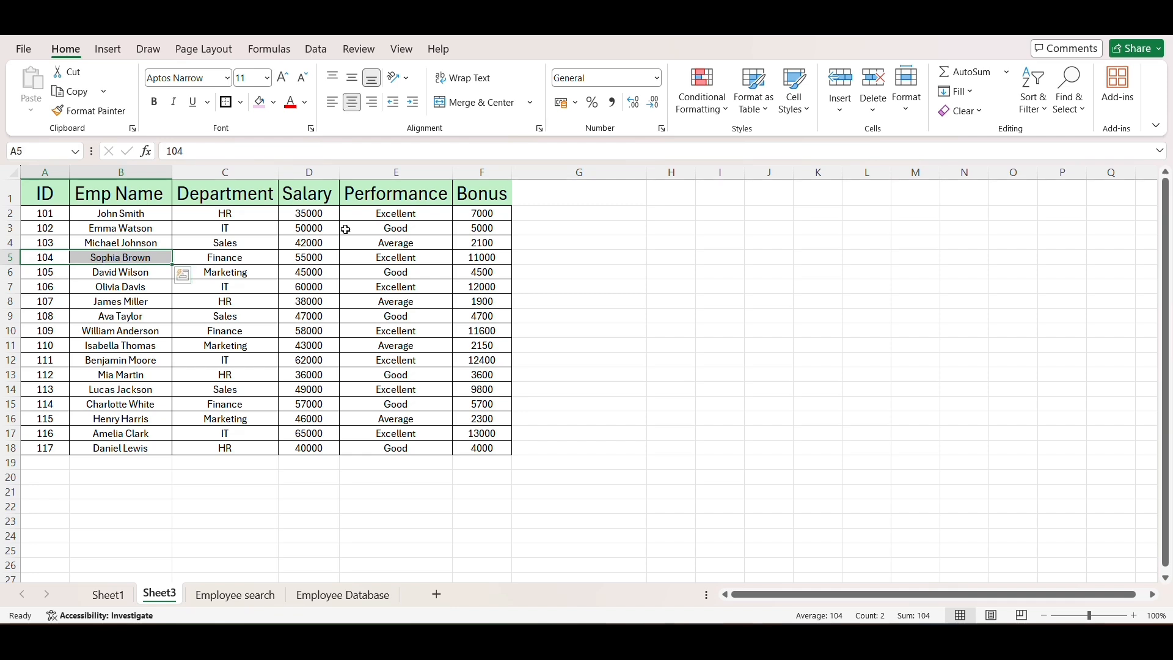
left_click(542, 241)
type("=XLOOKUP(")
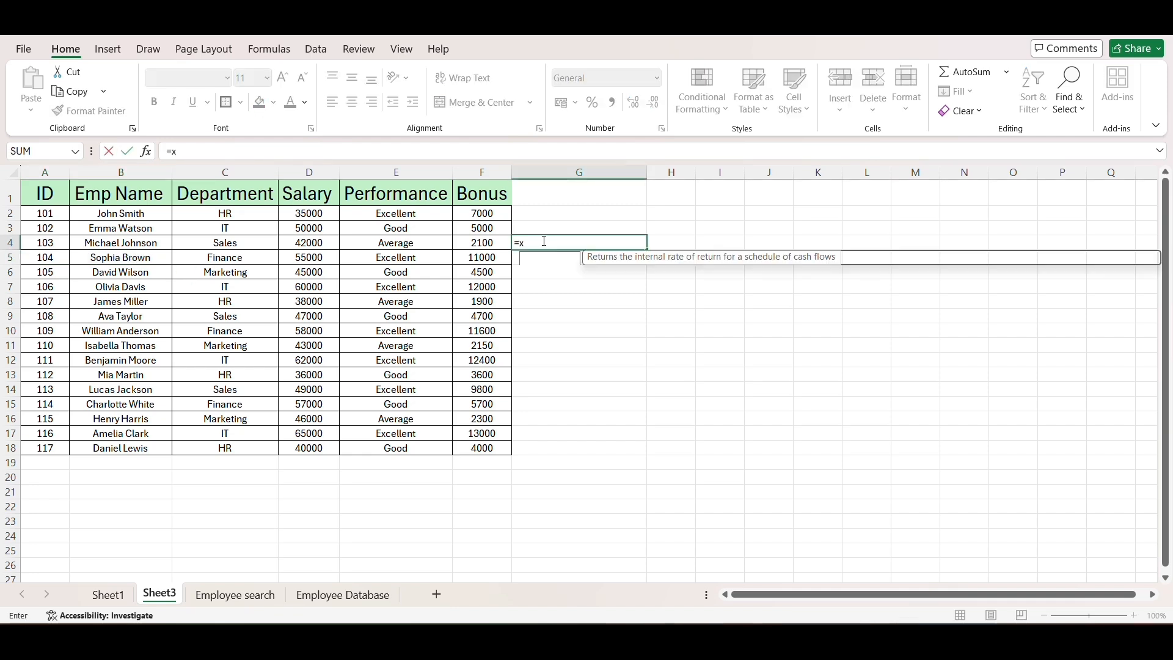
left_click(52, 256)
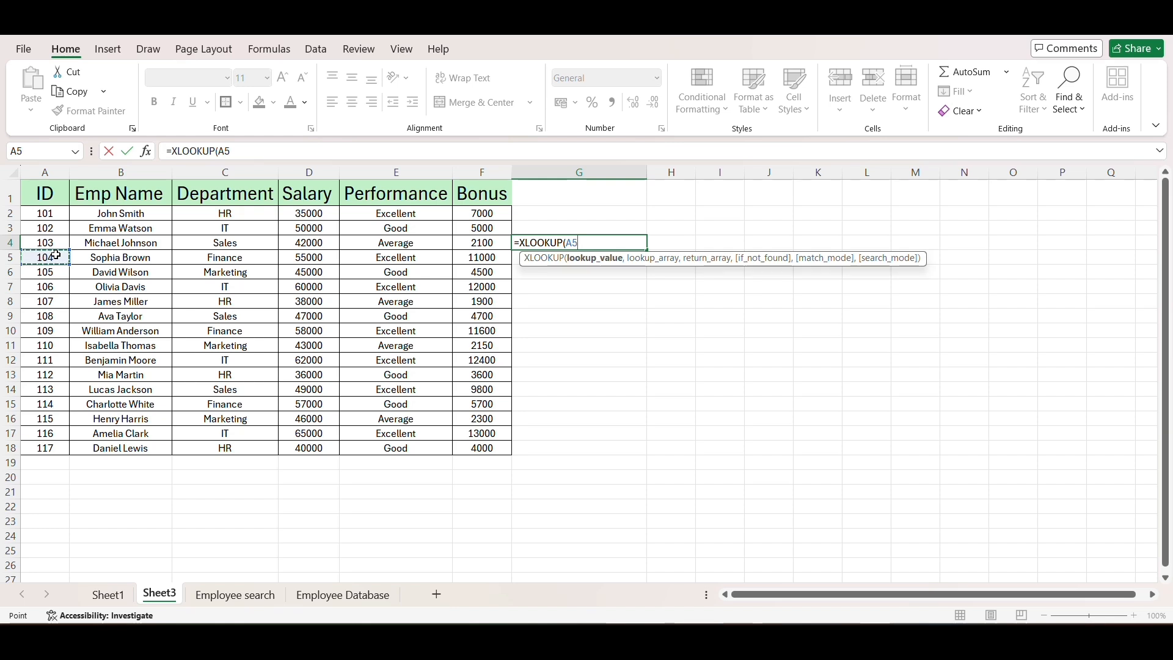
type("&")
left_click(74, 259)
type(",")
- Combine the ID and name columns as the G4 formula's lookup array, A2:A18&B2:B18
left_click_drag(47, 213, 50, 448)
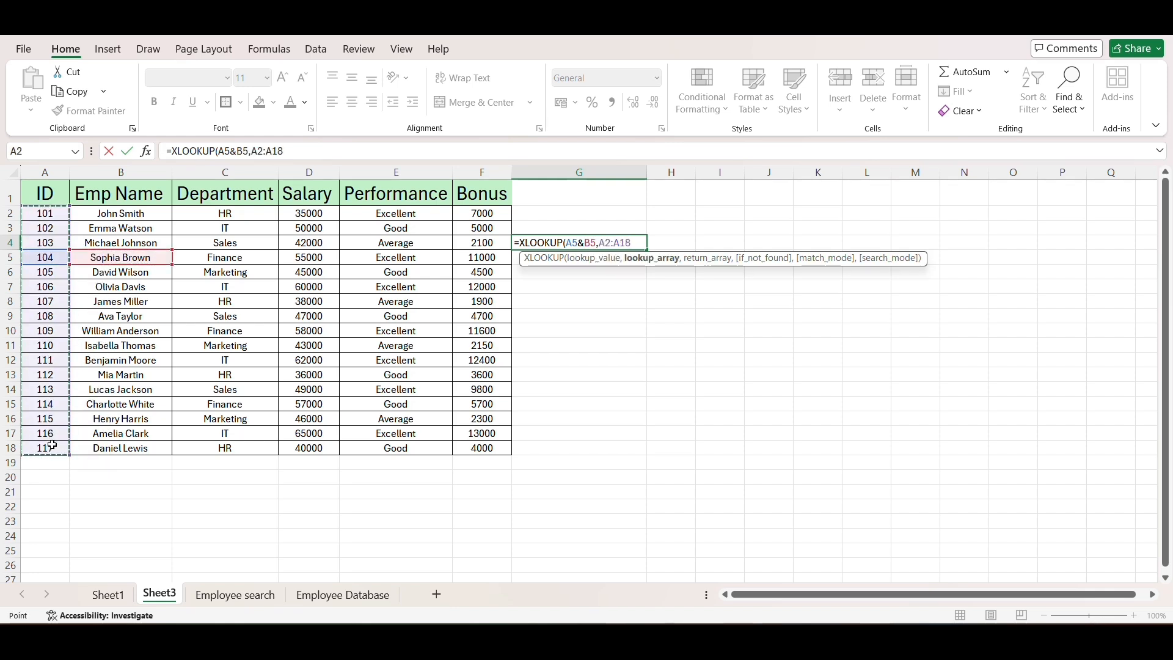
type("&")
left_click_drag(150, 214, 151, 446)
type(",")
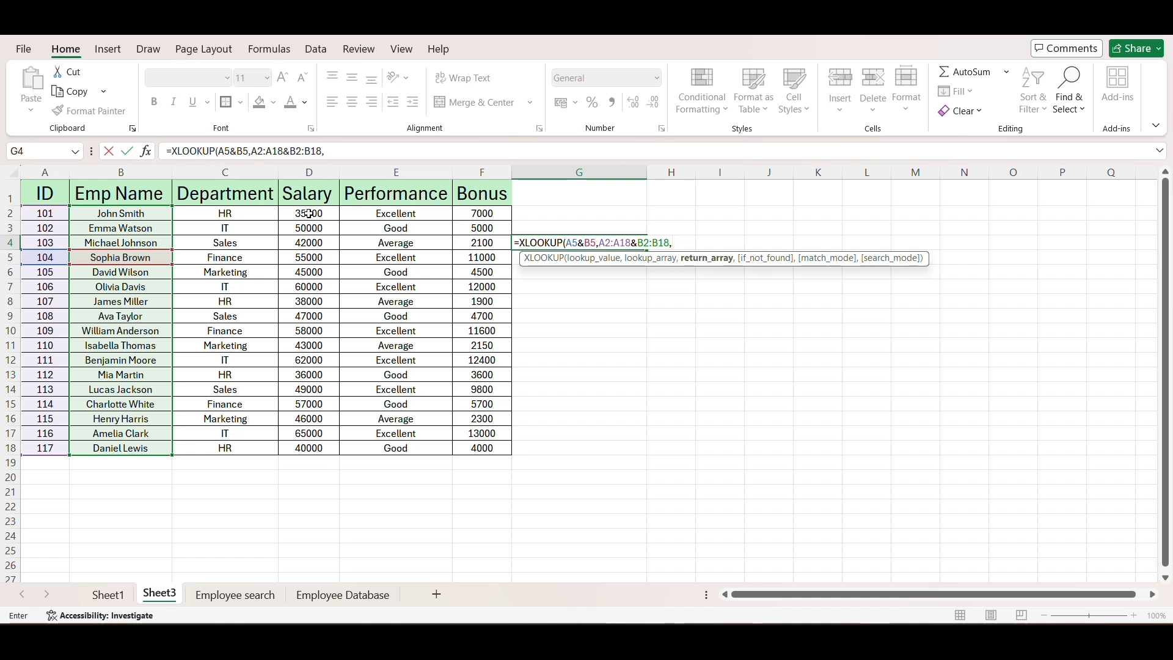
- Use the salaries in D2:D18 as the G4 formula's return array, commit the formula, and select its result
left_click_drag(308, 213, 322, 447)
type(")")
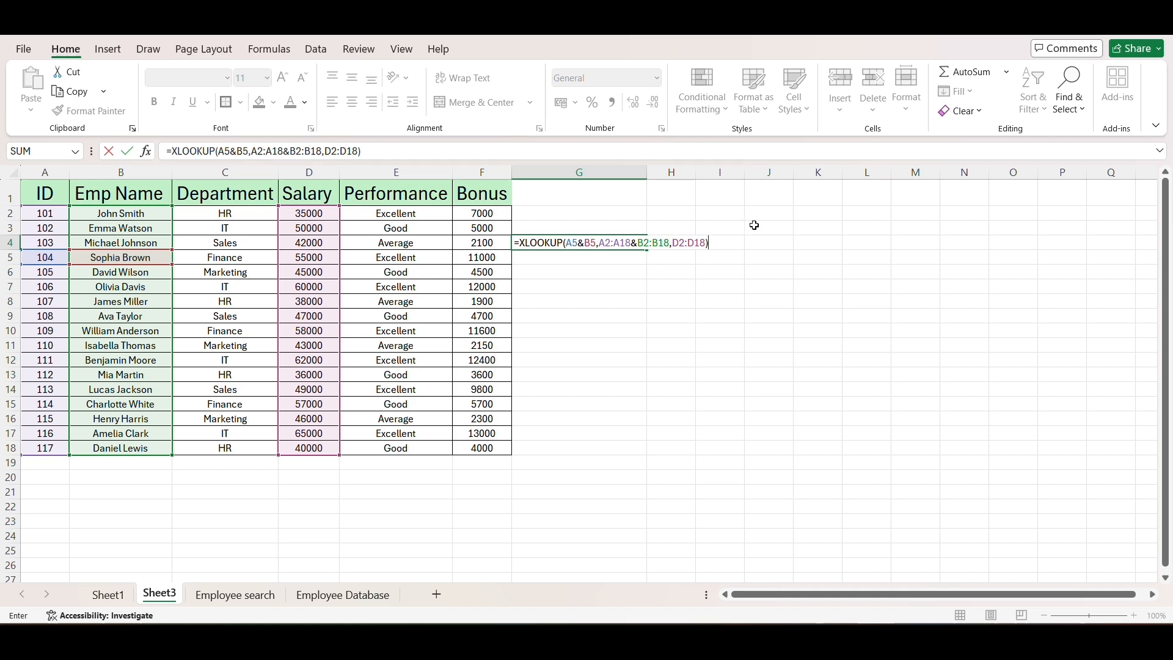
key("Return")
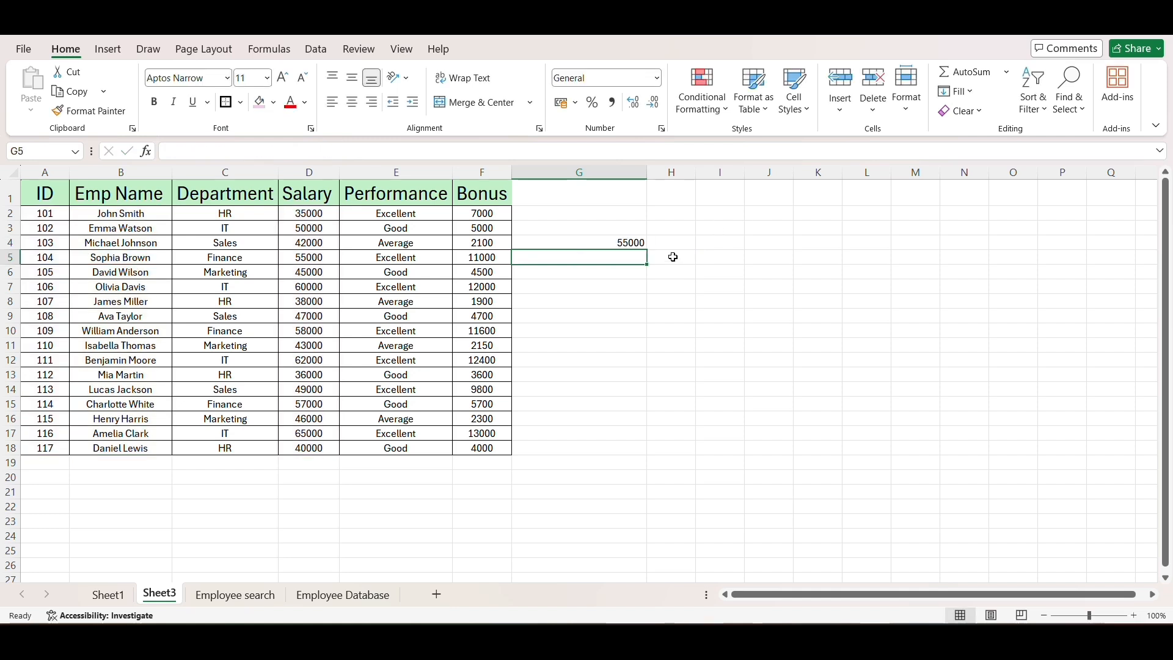
left_click(626, 241)
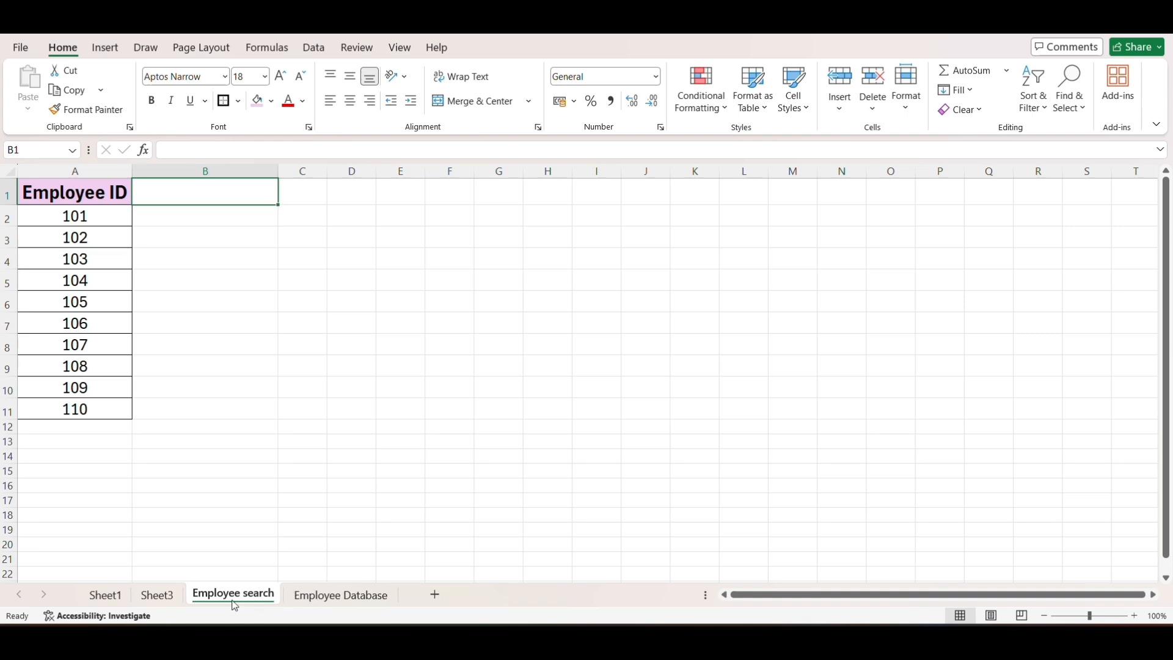
- Compare the Employee search and Employee Database sheets, and begin an XLOOKUP in Employee search cell B1 with B1 as the lookup value
left_click(360, 604)
left_click(264, 599)
left_click(94, 219)
key("ctrl+shift+Down")
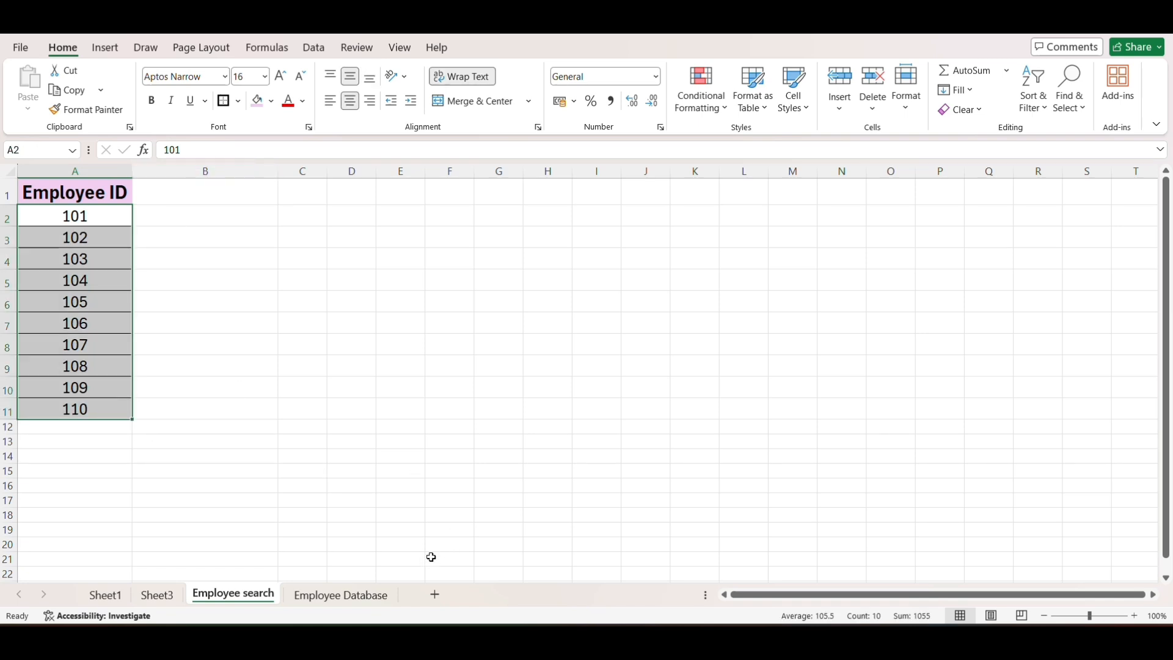
left_click(352, 596)
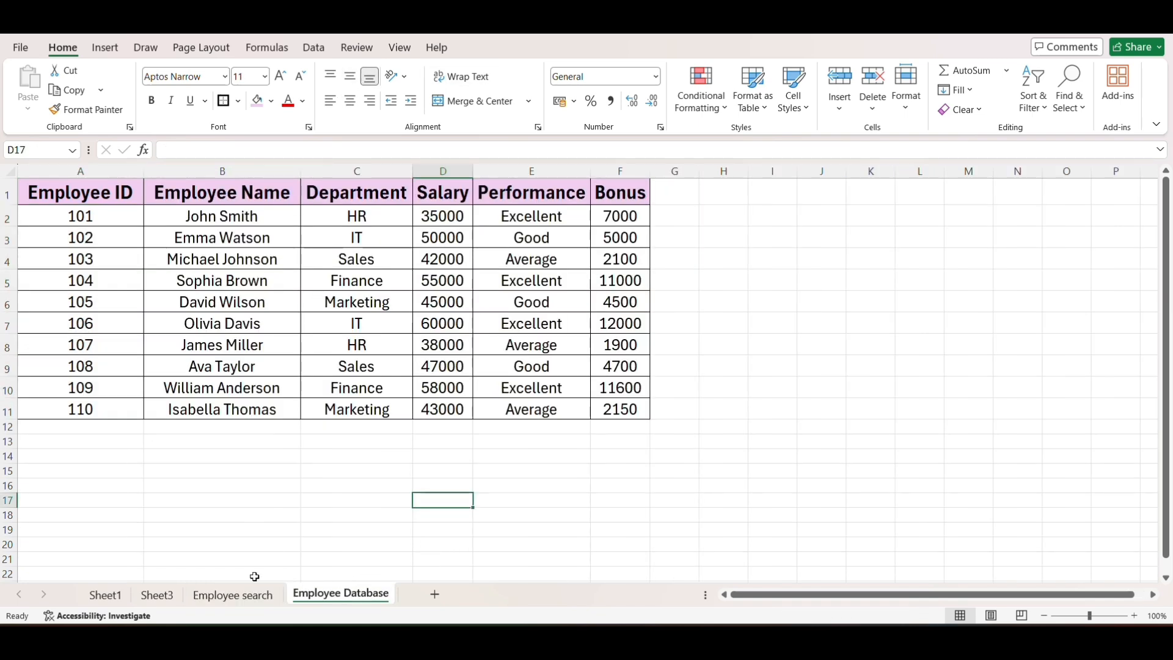
left_click(233, 594)
left_click(210, 149)
key("BackSpace")
key("BackSpace")
left_click(225, 143)
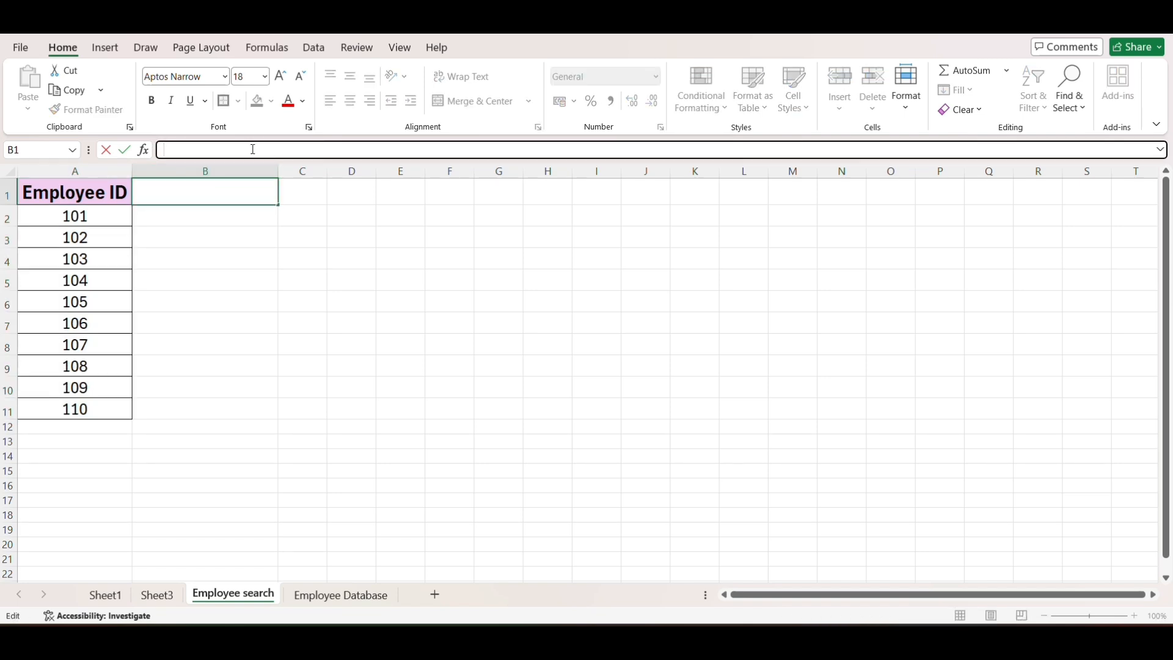
type("=XLOOKUP(")
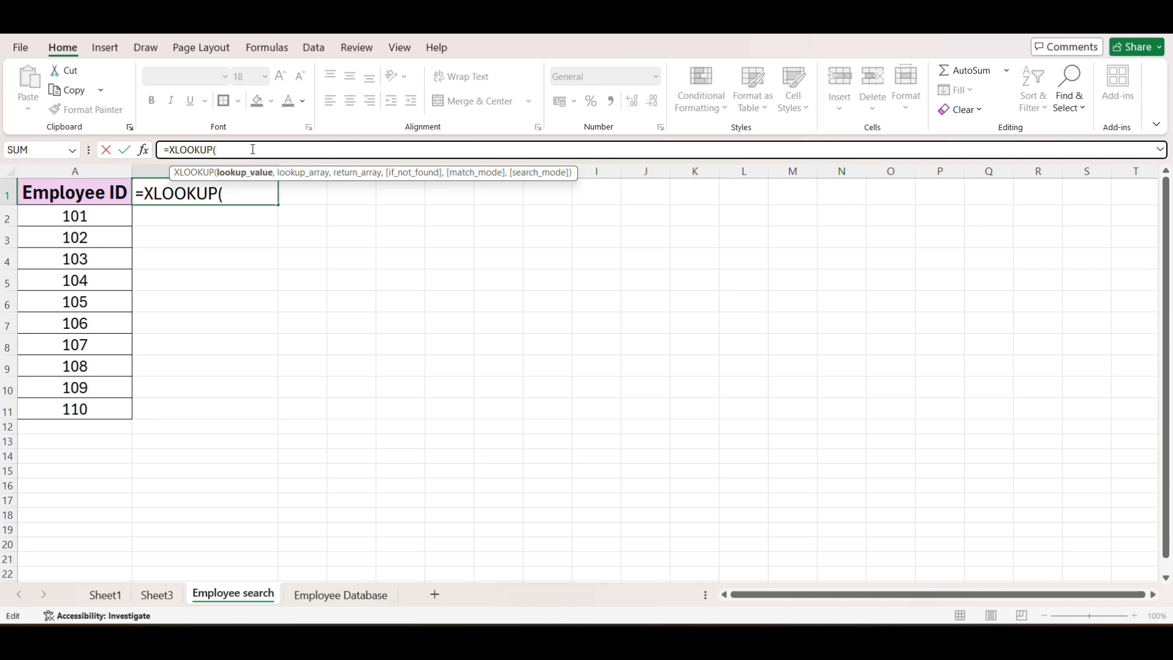
type("B1,")
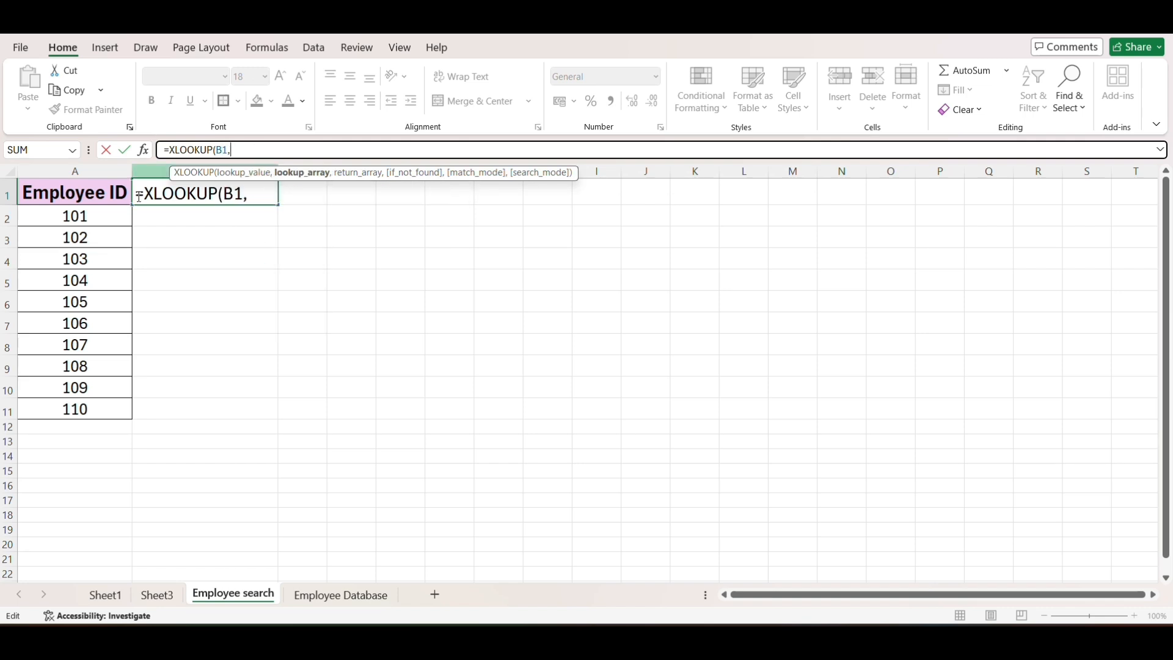
type("'Emplo")
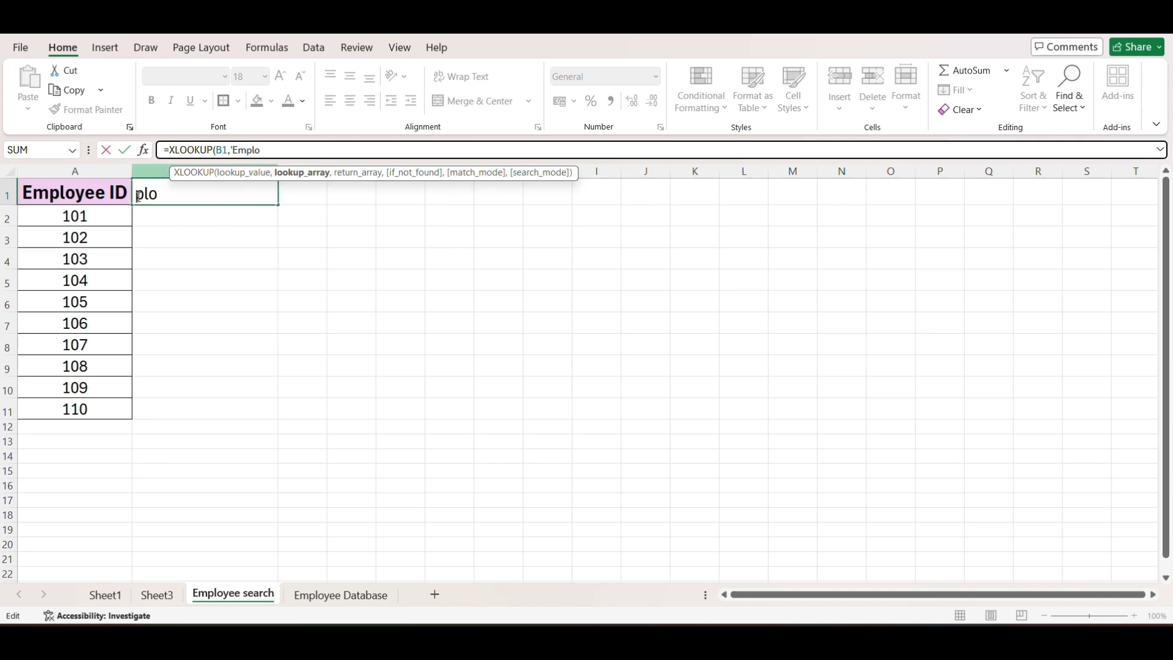
type("yee Search'!")
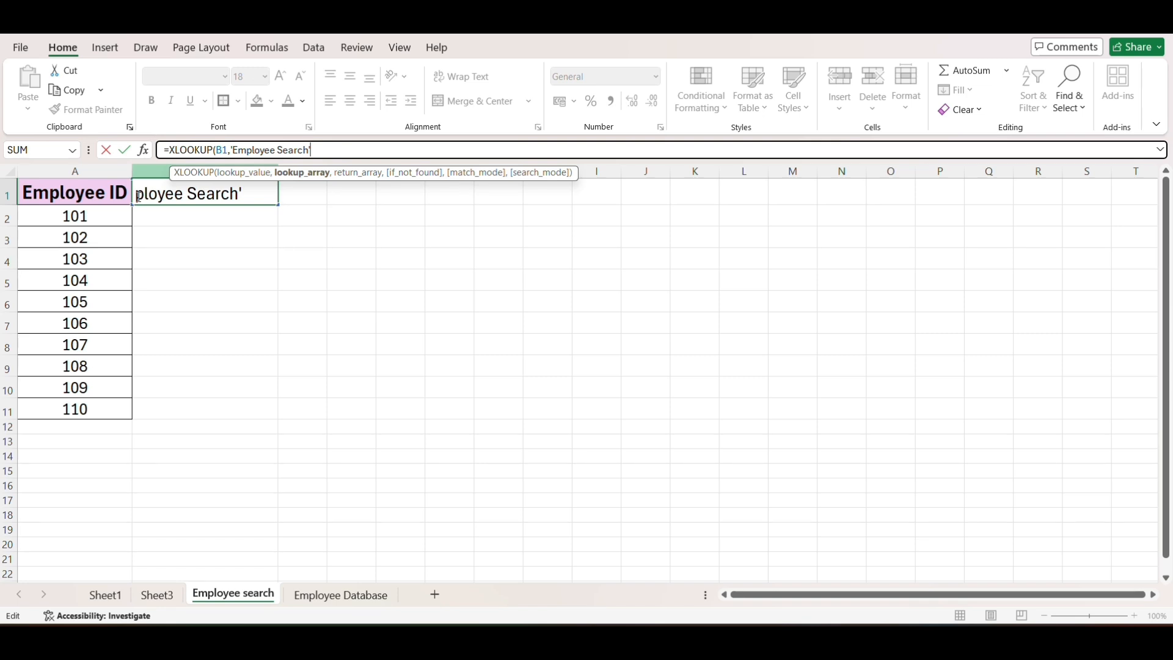
- Set the lookup array of the B1 formula to the IDs in 'Employee Search'!A2:A11
left_click(96, 216)
left_click_drag(97, 217, 83, 411)
type(",")
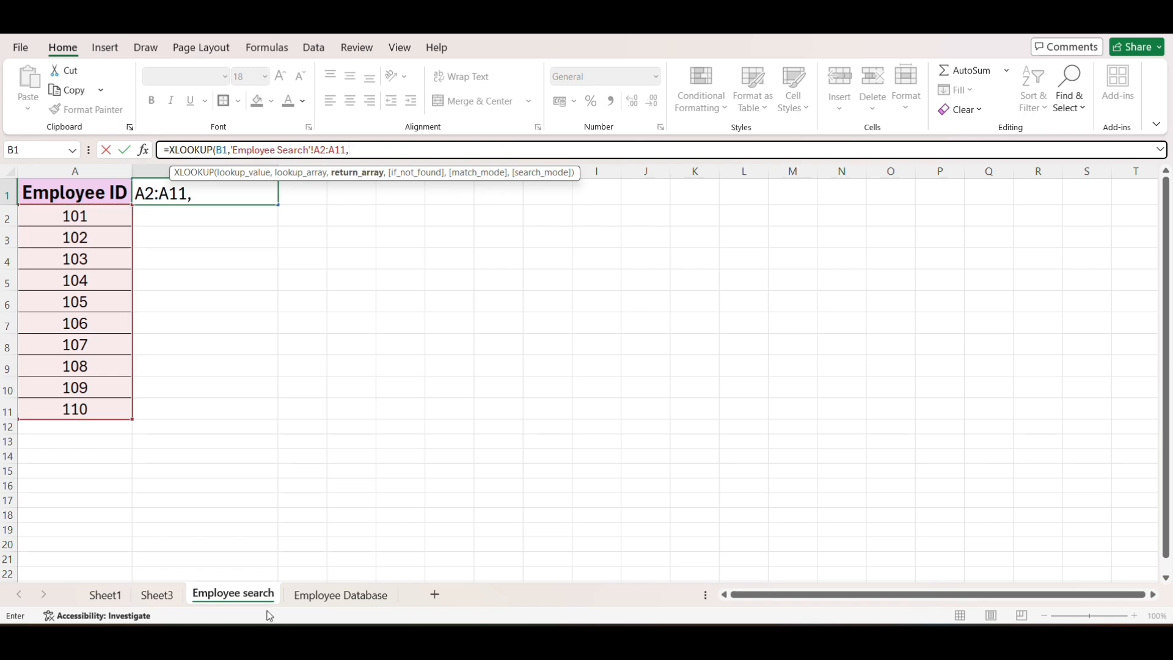
- Complete the formula with 'Employee Database'!B2:F11 as the return array and "Not Found" as the fallback, commit it, and dismiss the circular reference warning
left_click(333, 596)
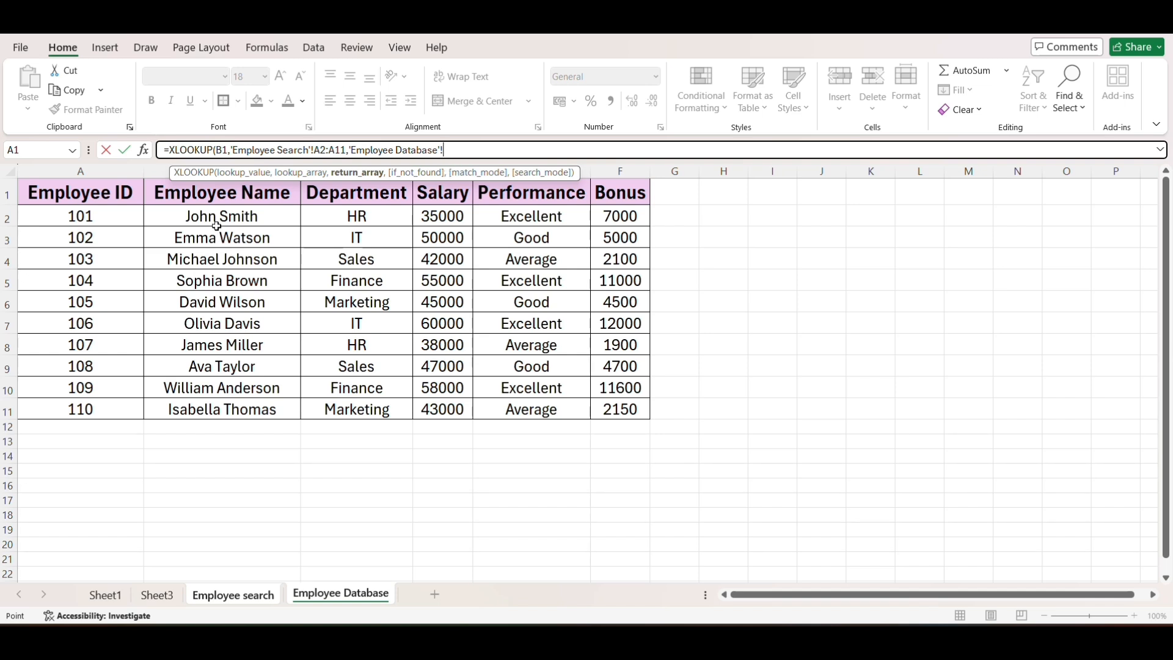
left_click_drag(217, 226, 609, 408)
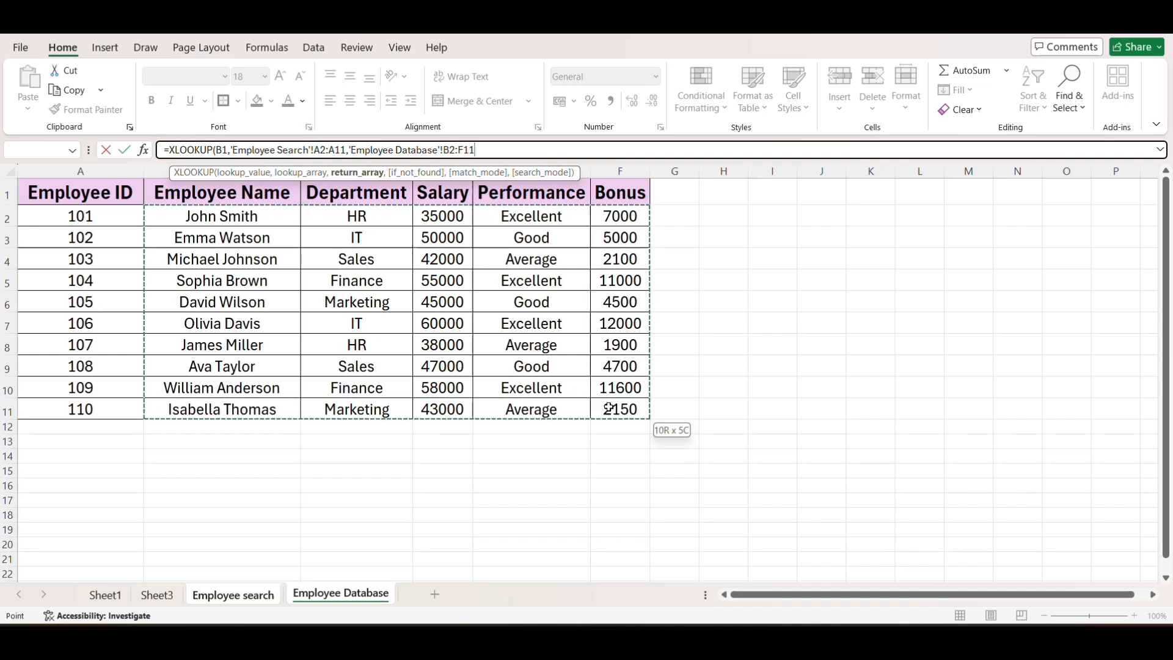
type(",\"")
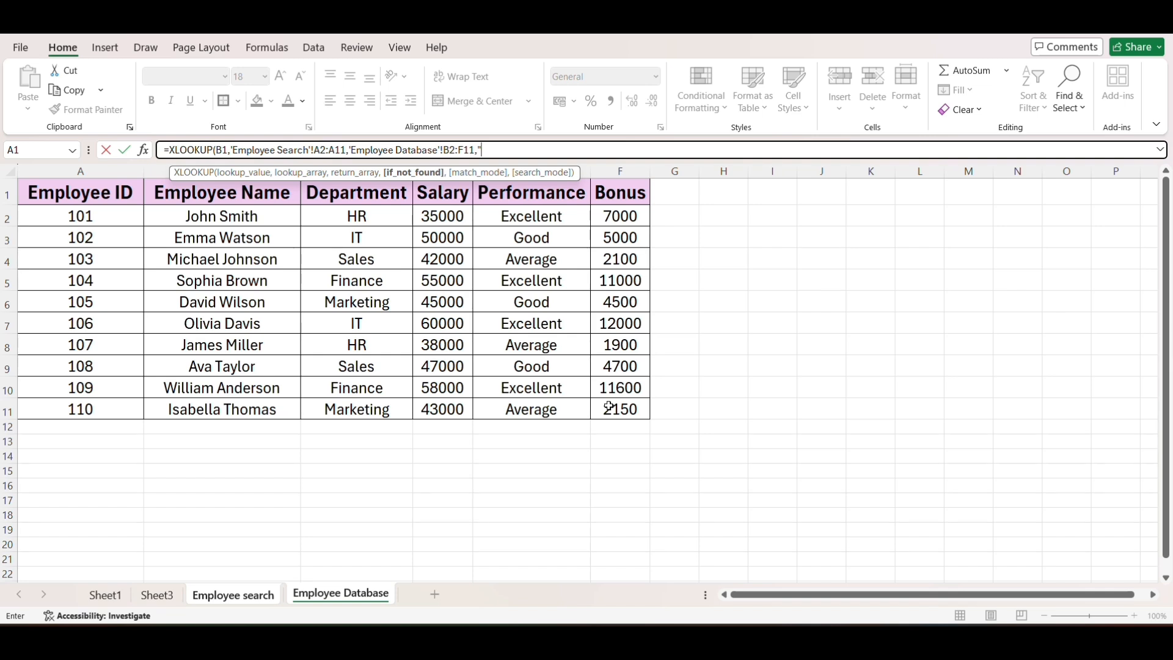
type("Not Found\")")
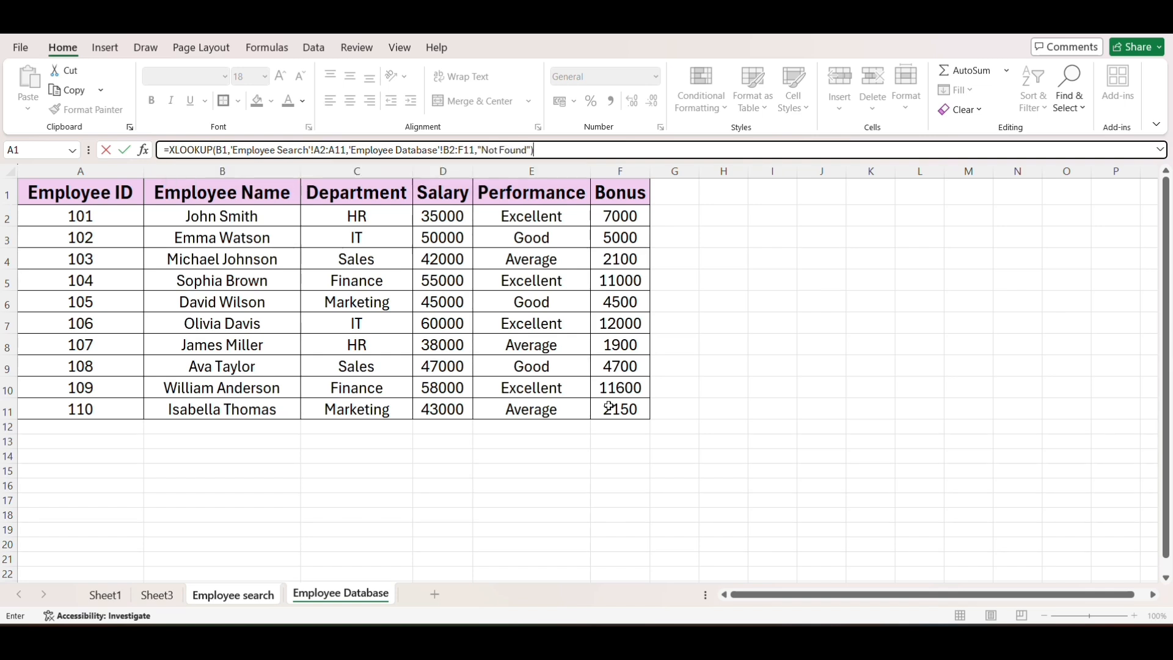
key("Return")
left_click(676, 383)
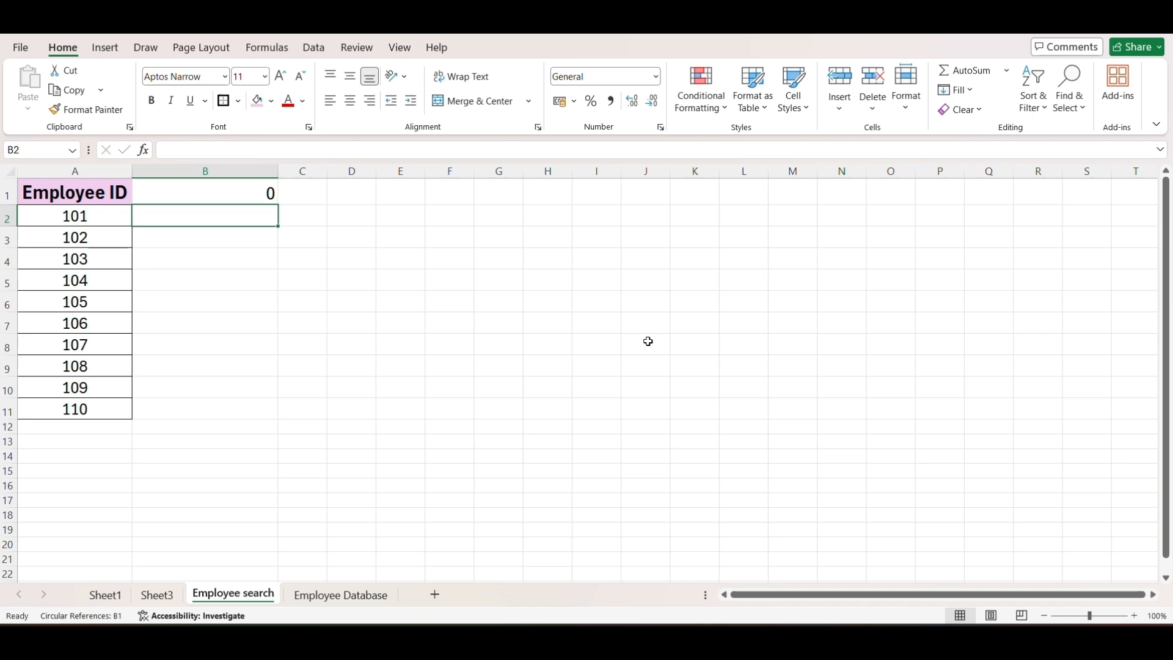
- Replace the lookup value B1 with 102 in the B1 formula, and compare the spilled details with that ID's Employee Database row
left_click(178, 196)
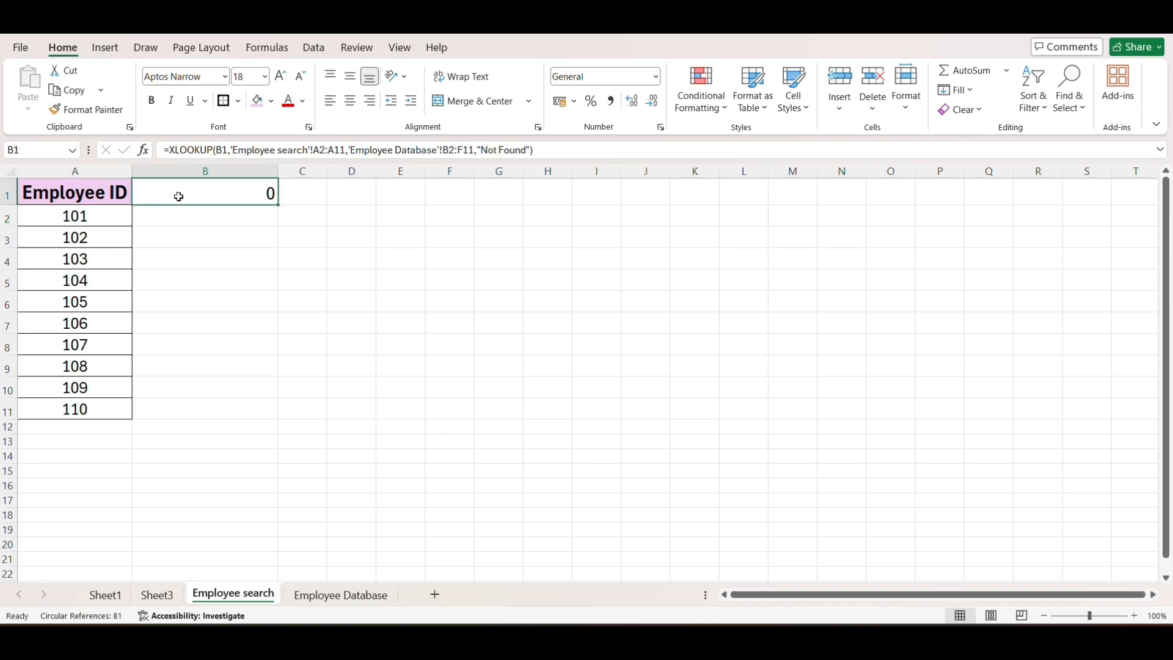
double_click(242, 196)
key("BackSpace")
key("BackSpace")
type("102")
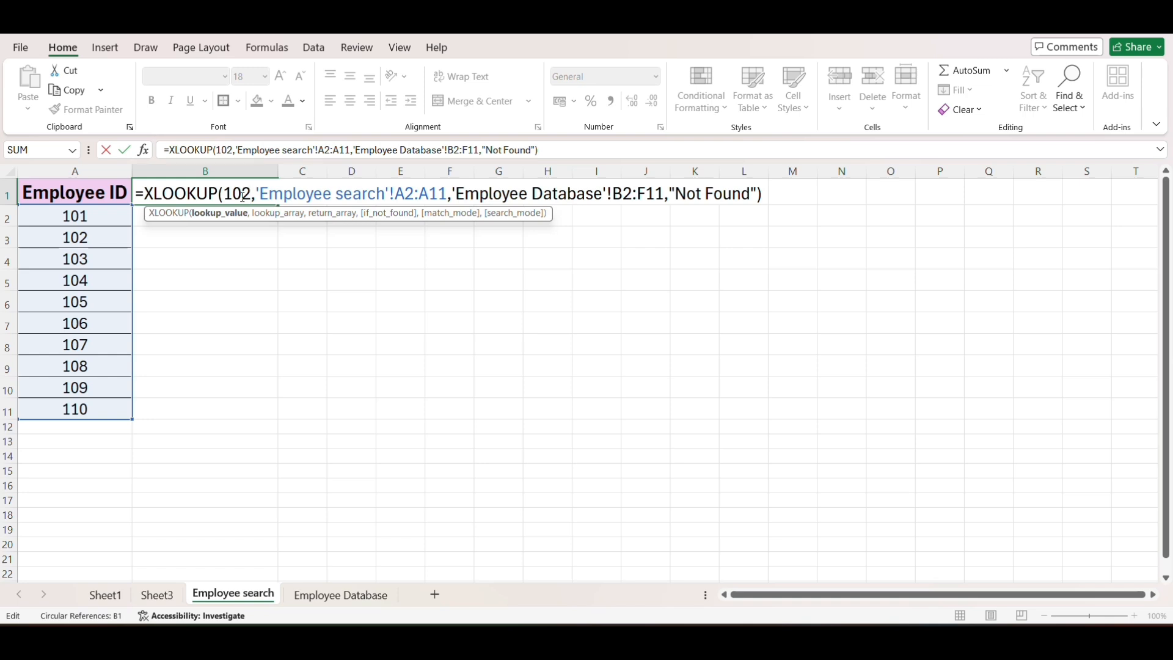
key("Return")
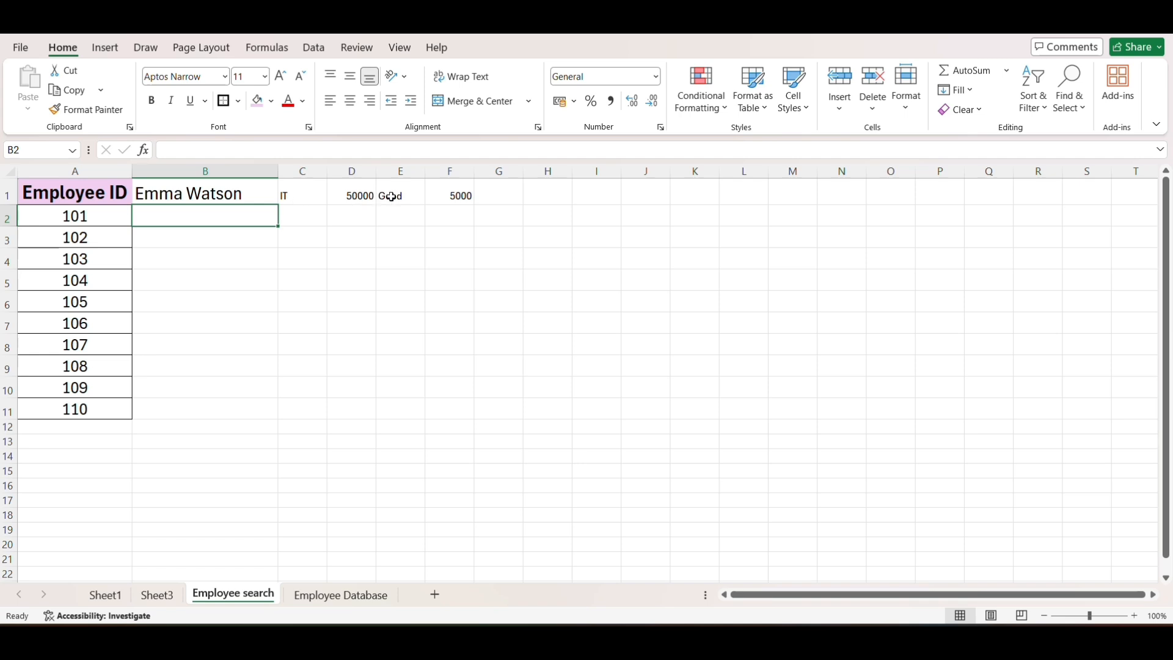
left_click(298, 603)
left_click_drag(80, 237, 620, 240)
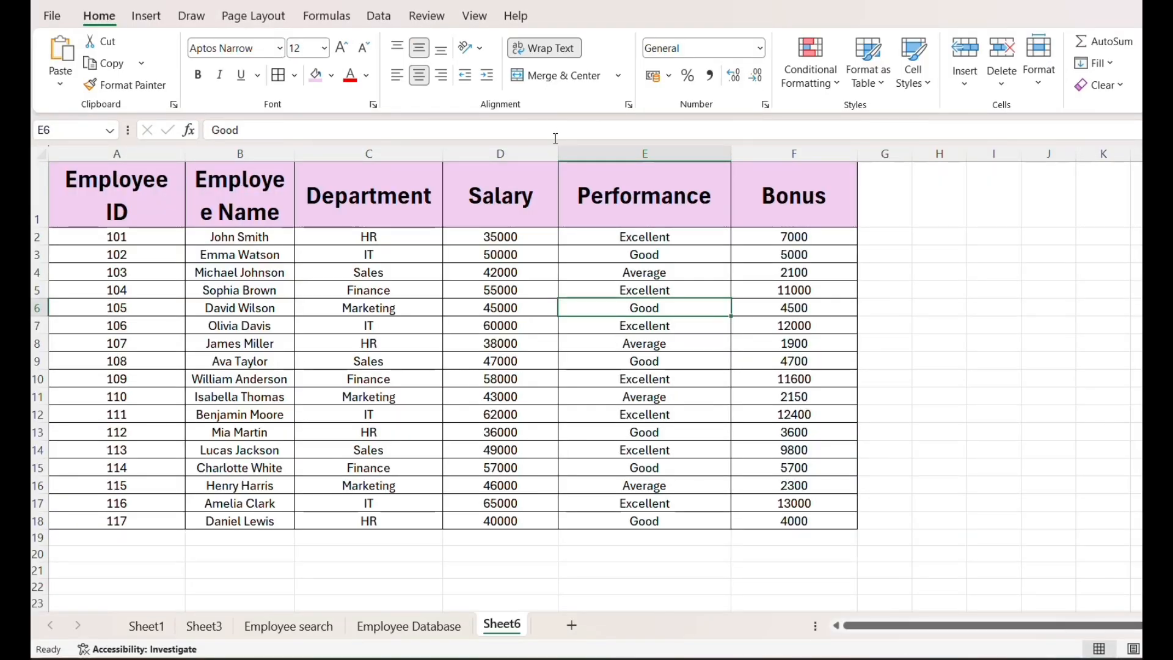
- Examine the employee table on Sheet6, from the Employee ID header through the Bonus column, and its first employee name
left_click(138, 191)
left_click_drag(138, 191, 826, 509)
left_click(214, 236)
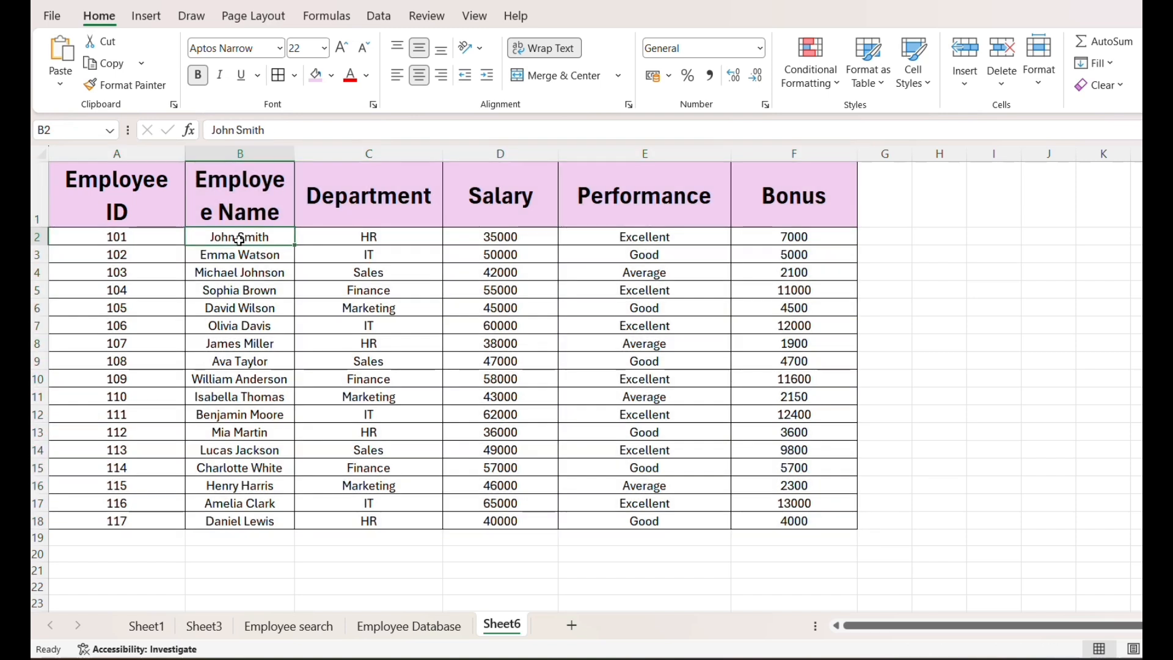